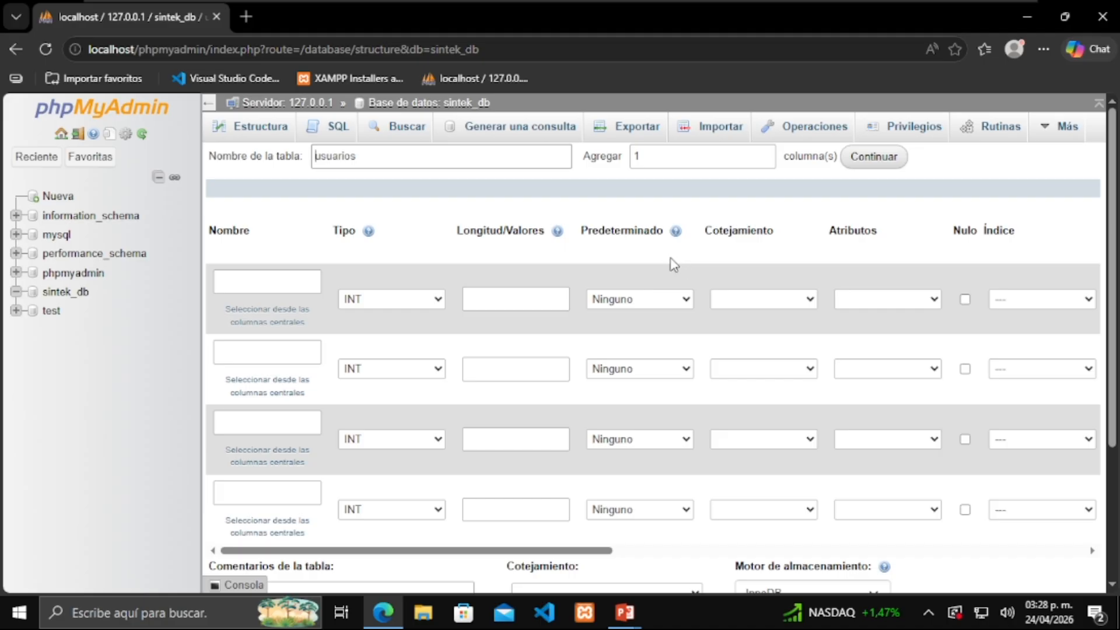
Define the first column as id, INT length 11, with A_I ticked and PRIMARY as its index
click(255, 278)
text(id)
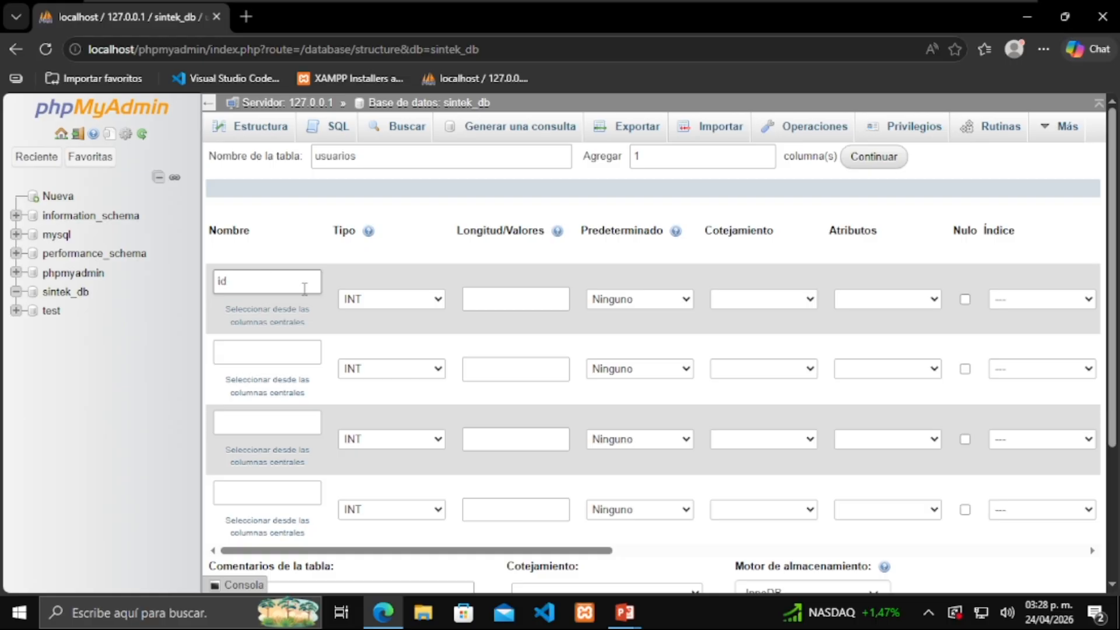
click(407, 300)
click(406, 300)
click(498, 300)
text(11)
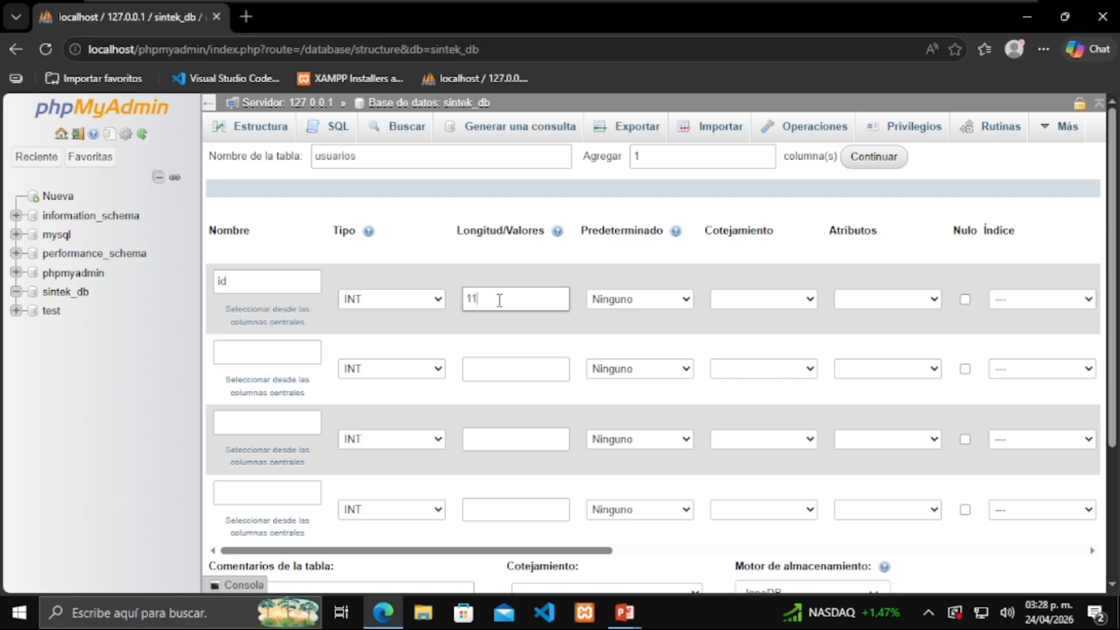
click(603, 324)
drag(592, 555, 736, 528)
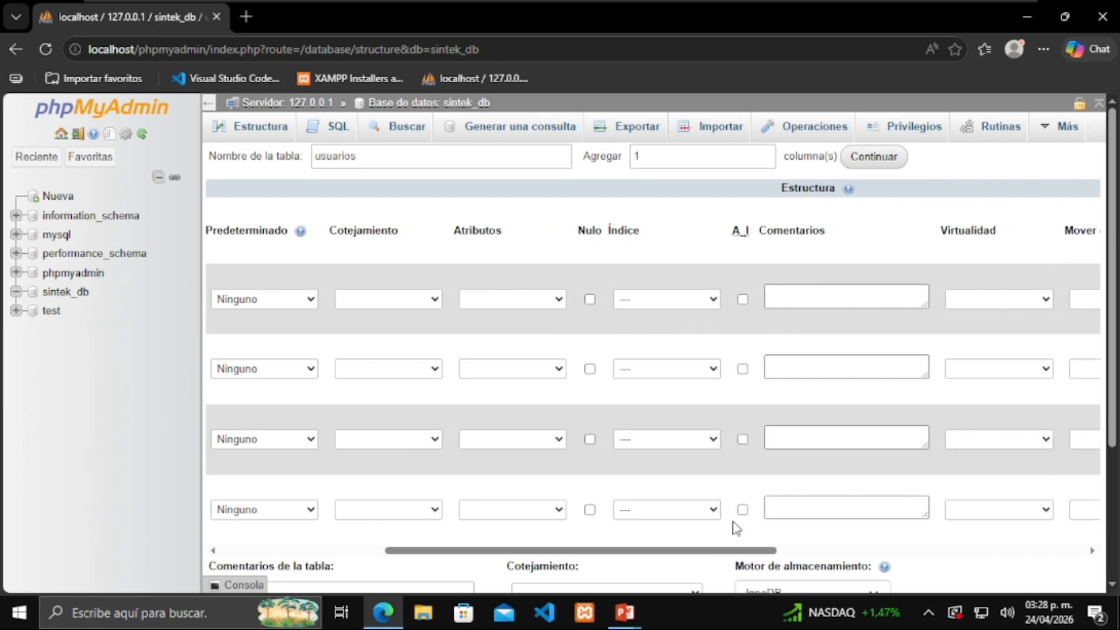
click(742, 299)
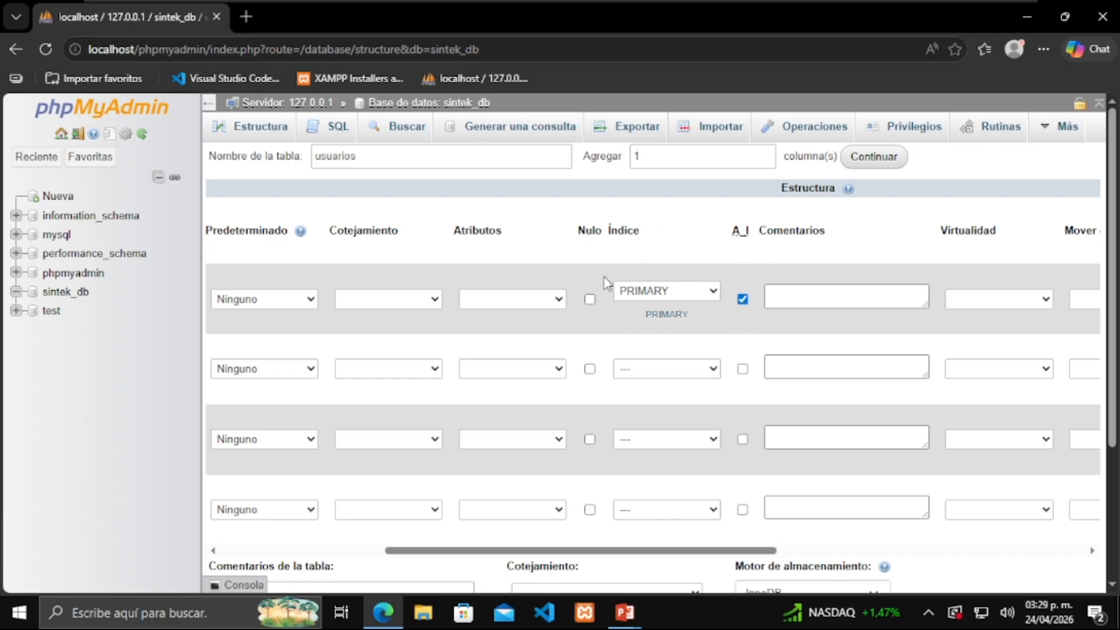
drag(738, 553, 721, 555)
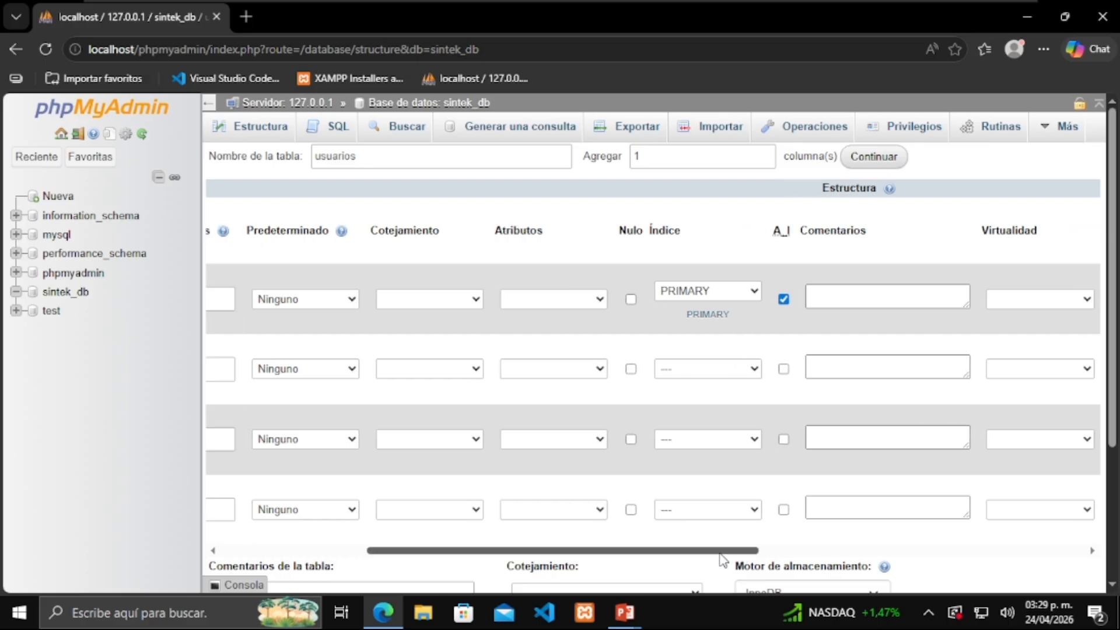
drag(723, 558, 565, 546)
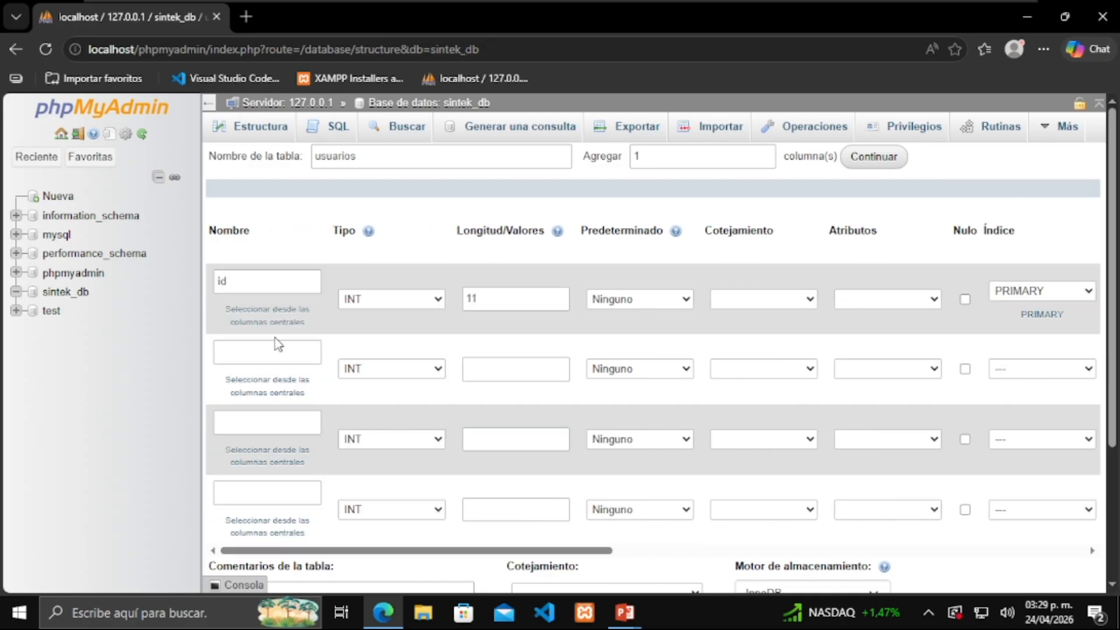
Add the nombre column as VARCHAR with length 150
text(nombre)
click(363, 367)
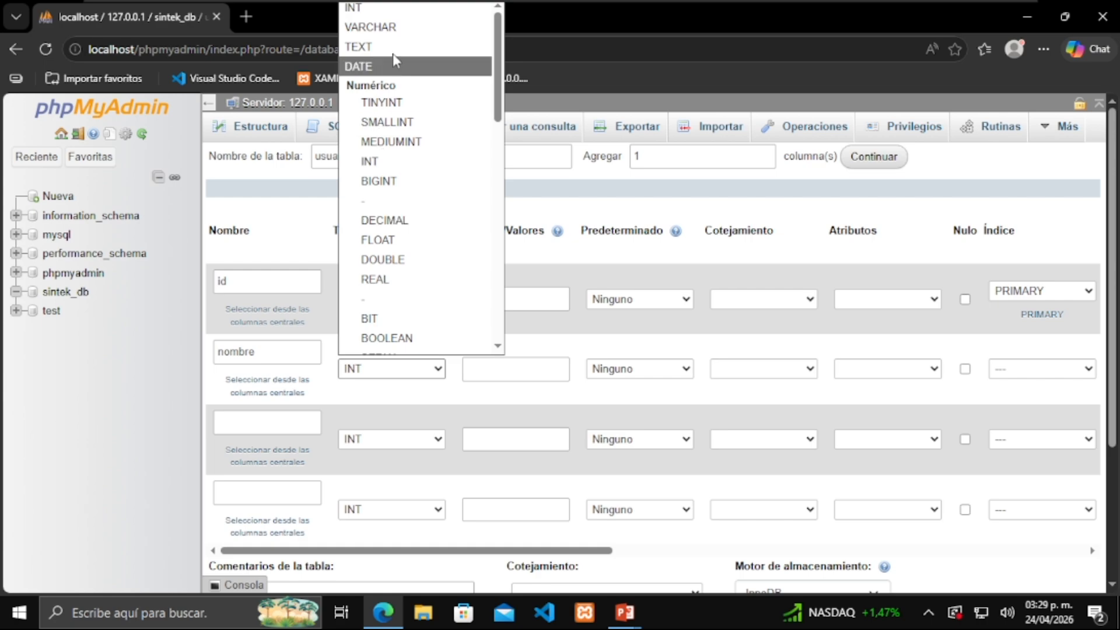
click(373, 27)
click(496, 367)
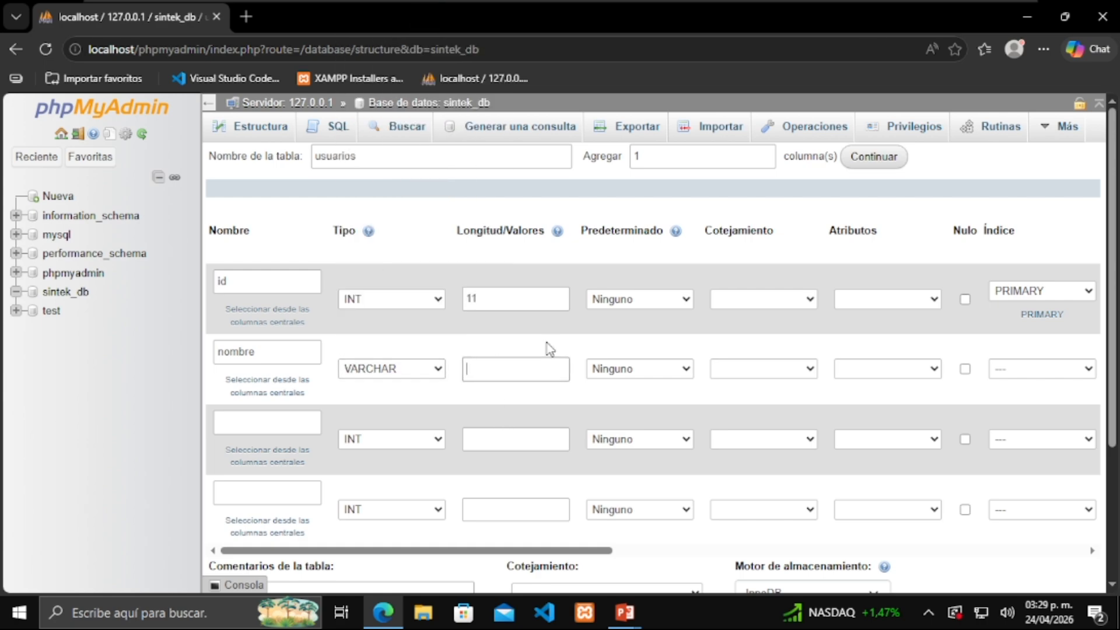
text(150)
Add the apellido column as VARCHAR with length 100
click(301, 415)
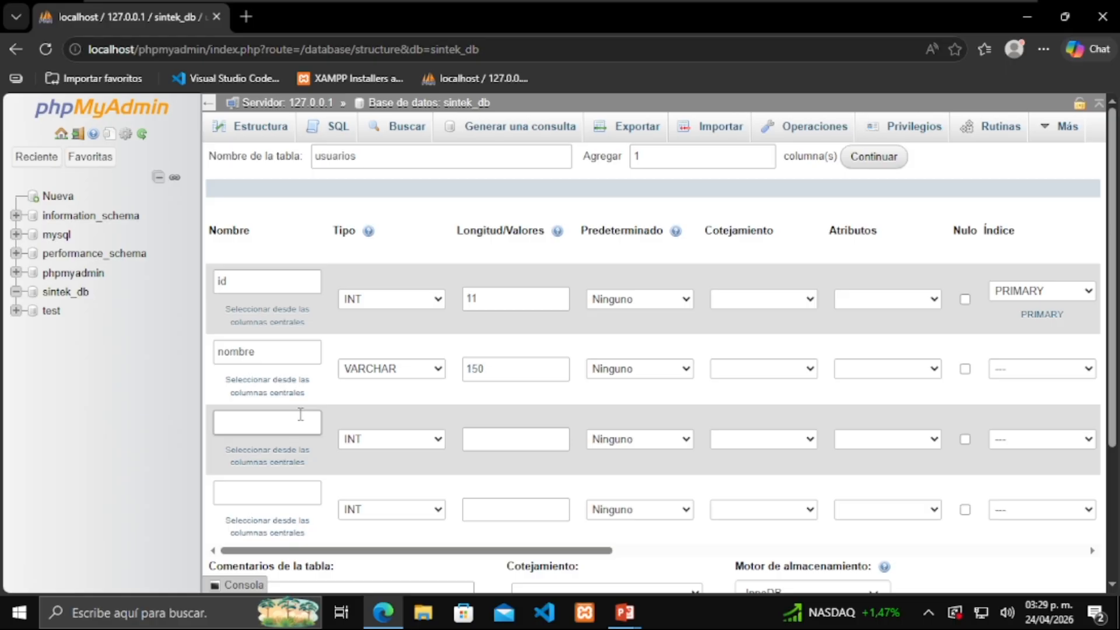
text(apellido)
click(438, 439)
scroll(470, 138, down, 1)
click(444, 48)
click(517, 440)
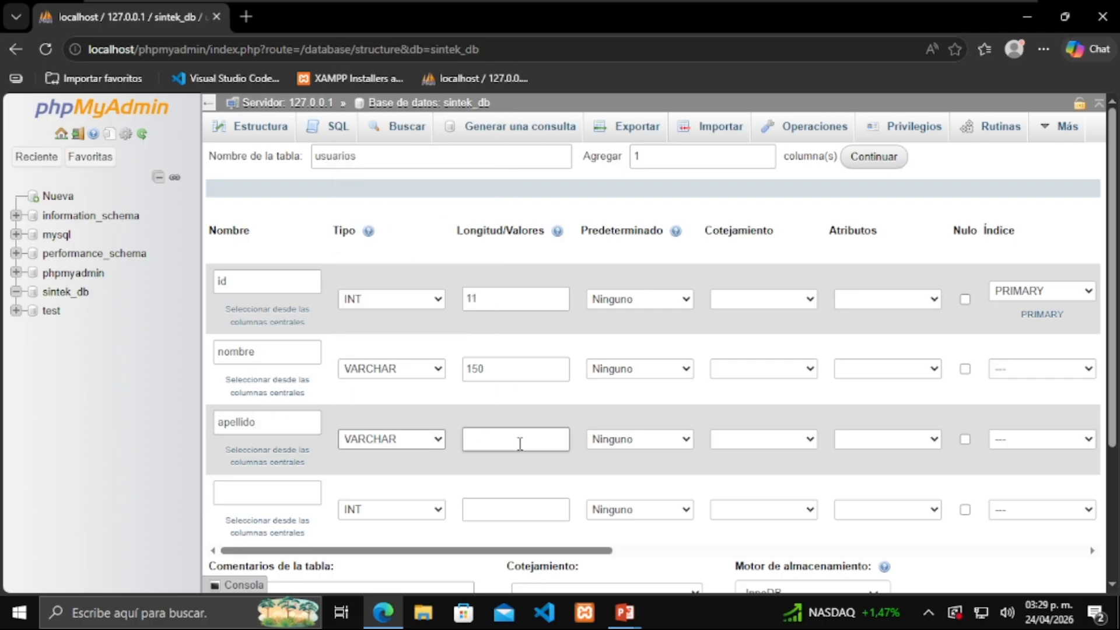
text(100)
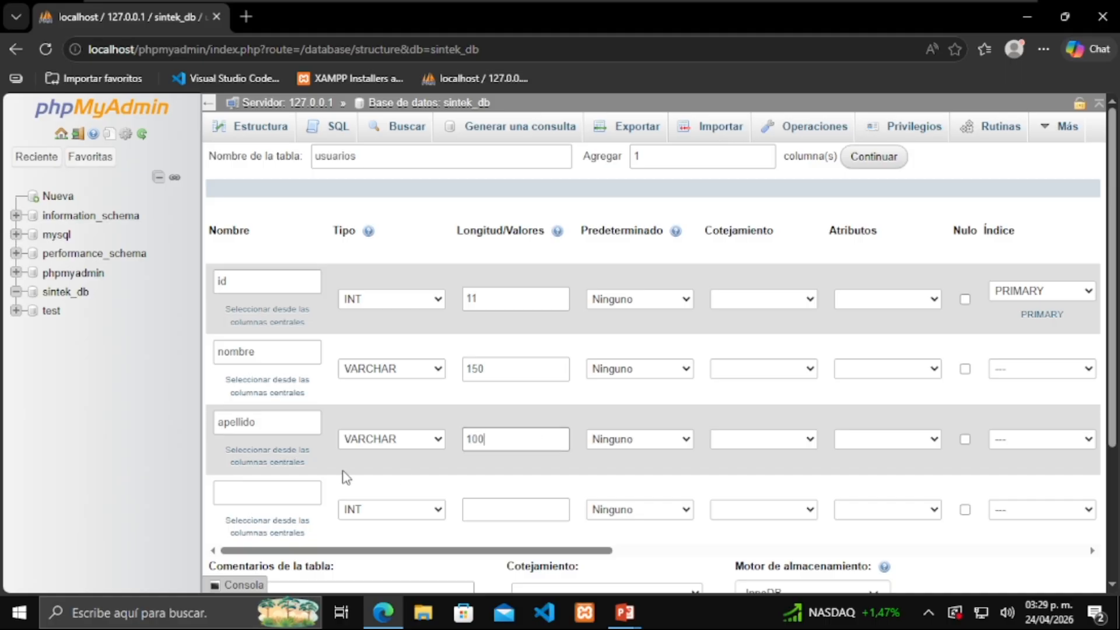
Add the email column as VARCHAR with length 100
click(276, 491)
text(email)
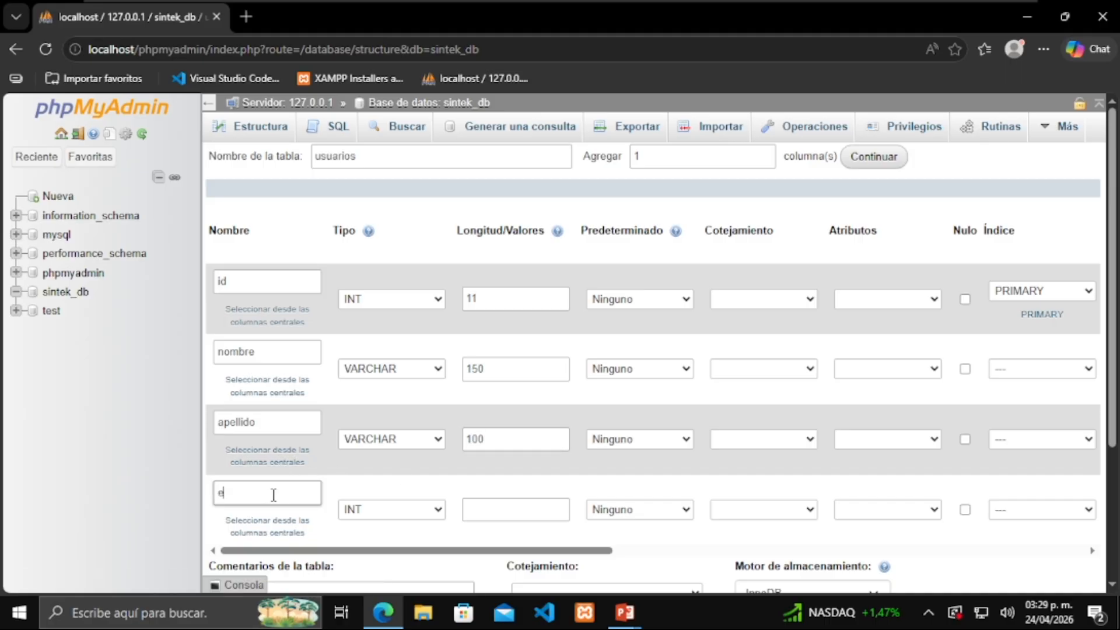
click(422, 513)
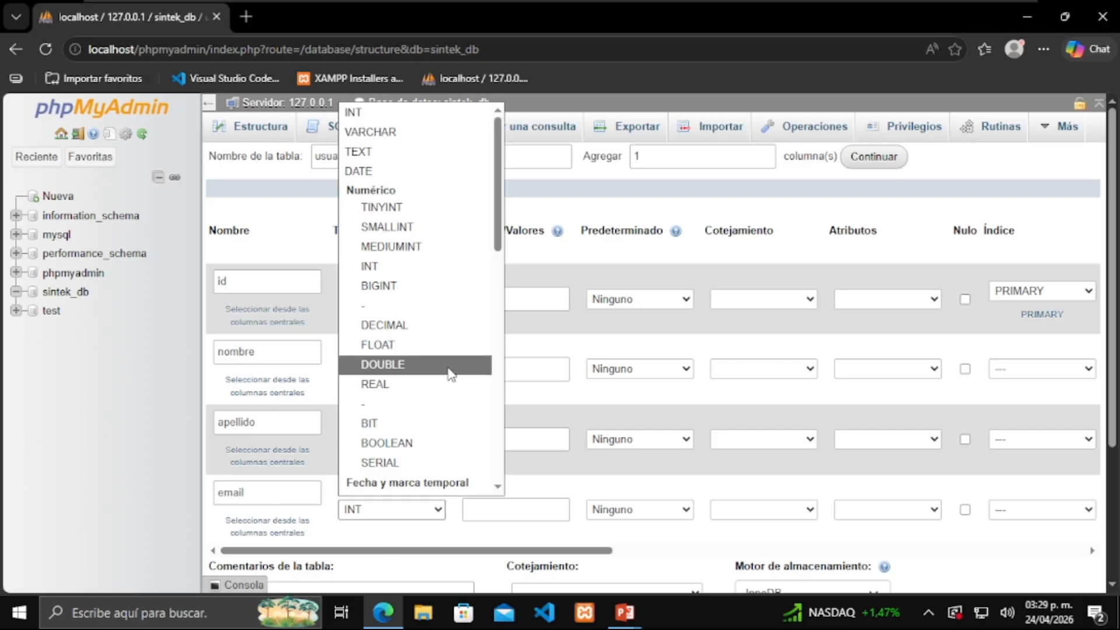
click(423, 132)
click(495, 508)
text(100)
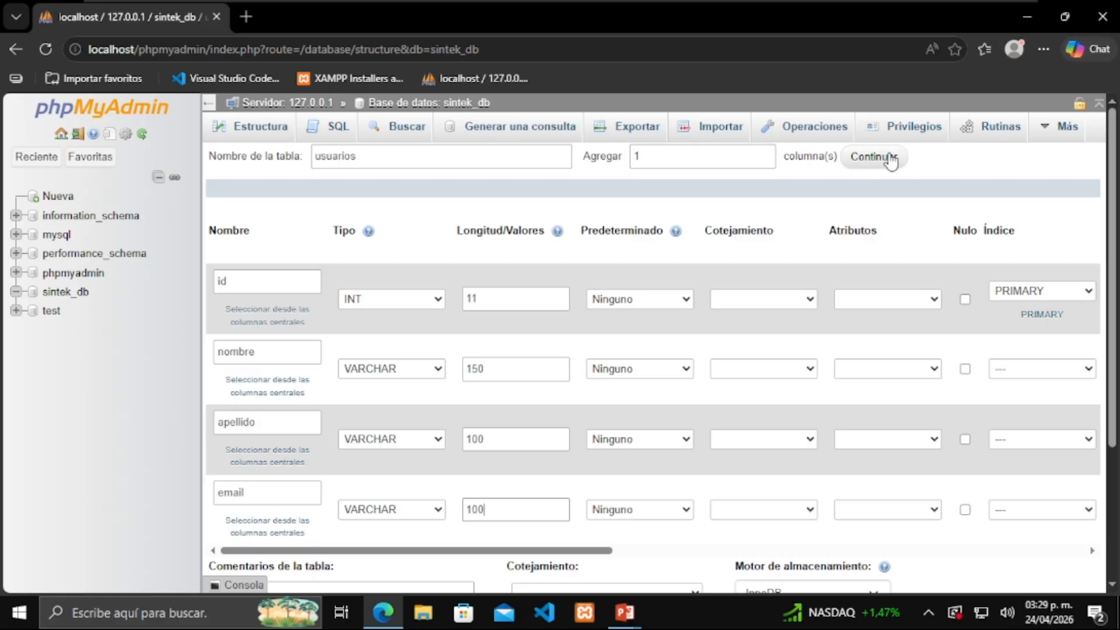
Add three more empty column rows to the table form
click(890, 159)
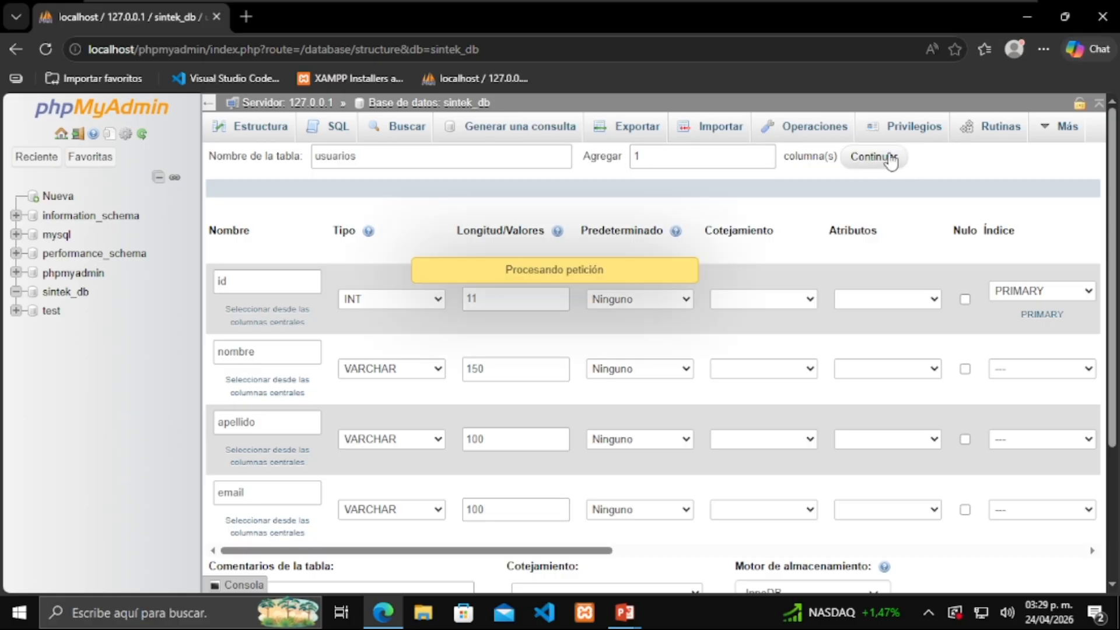
click(890, 159)
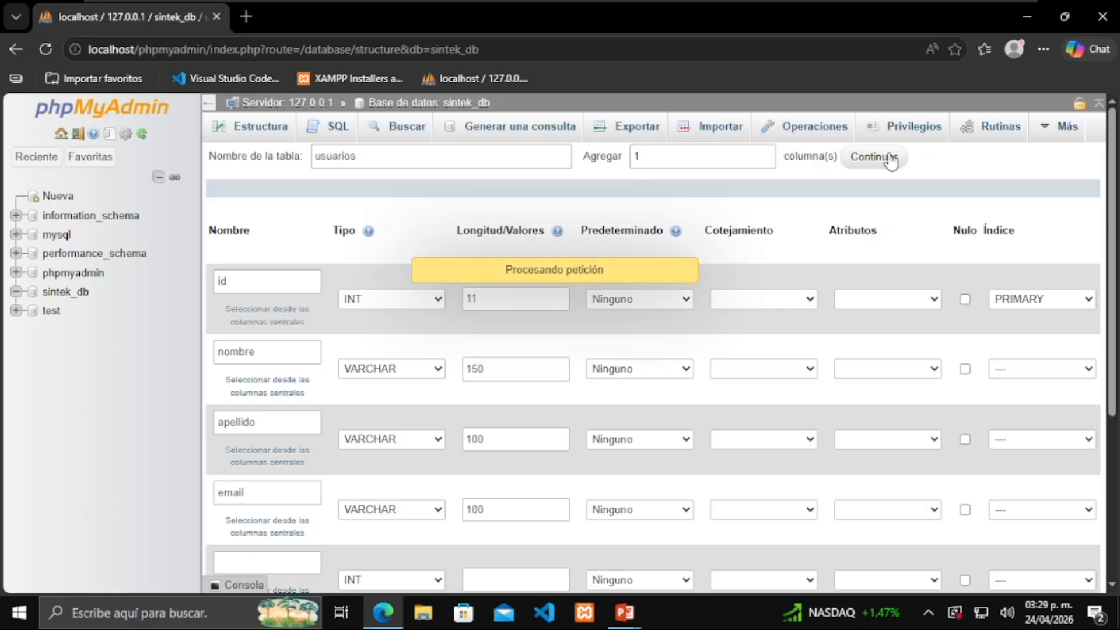
click(890, 159)
scroll(800, 195, down, 4)
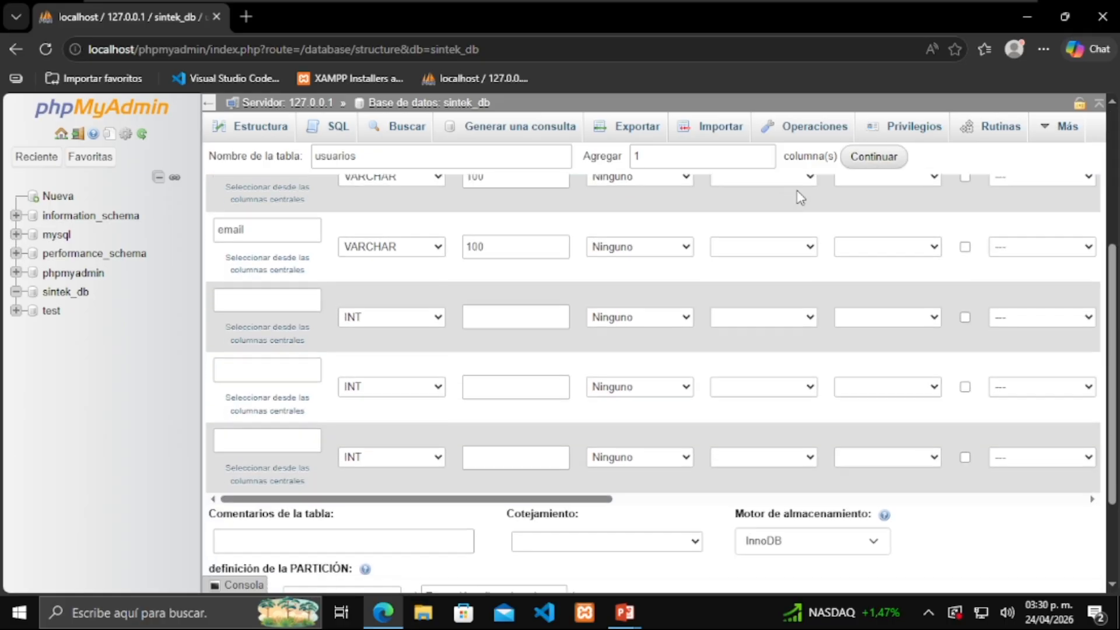
scroll(320, 321, down, 1)
scroll(318, 320, up, 1)
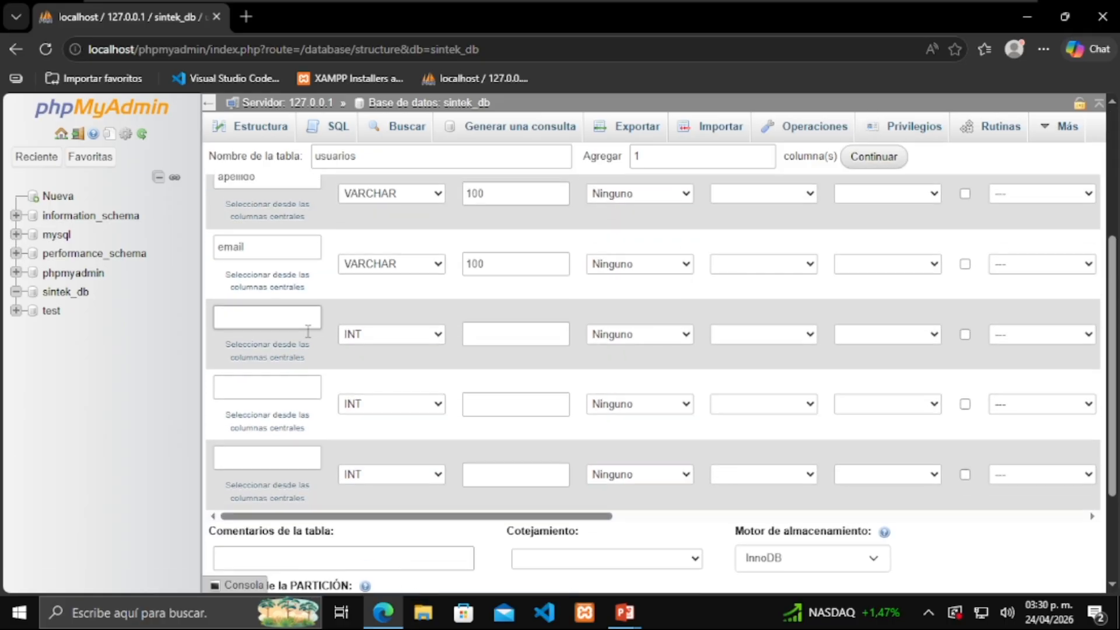
Define password as VARCHAR 255 and name the next column activo
click(264, 314)
text(p)
key(BackSpace)
text(password)
click(424, 342)
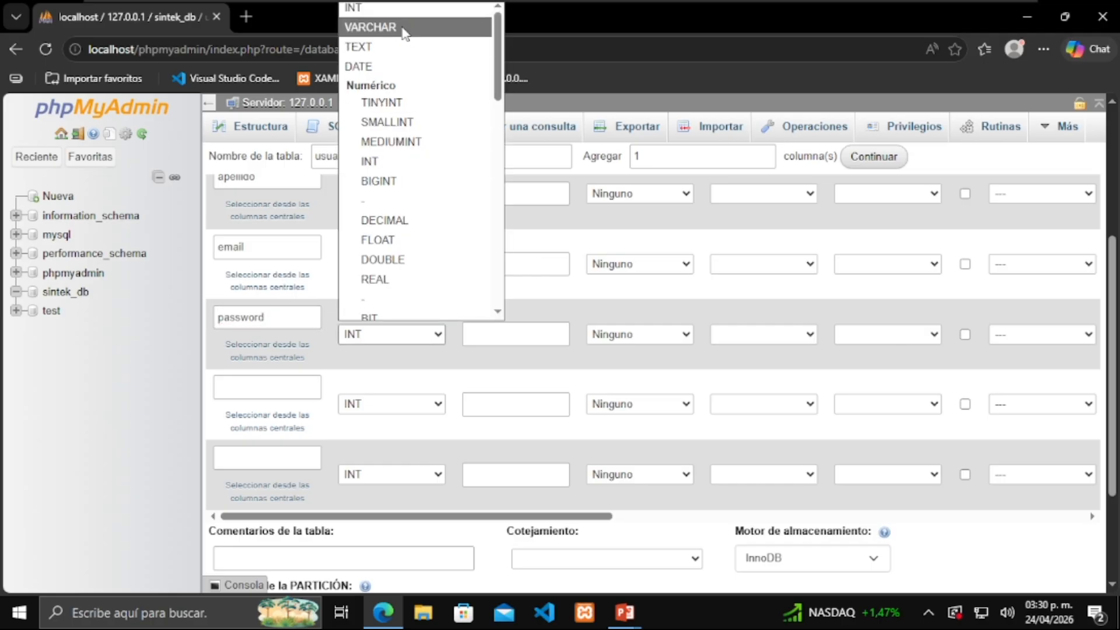
click(420, 28)
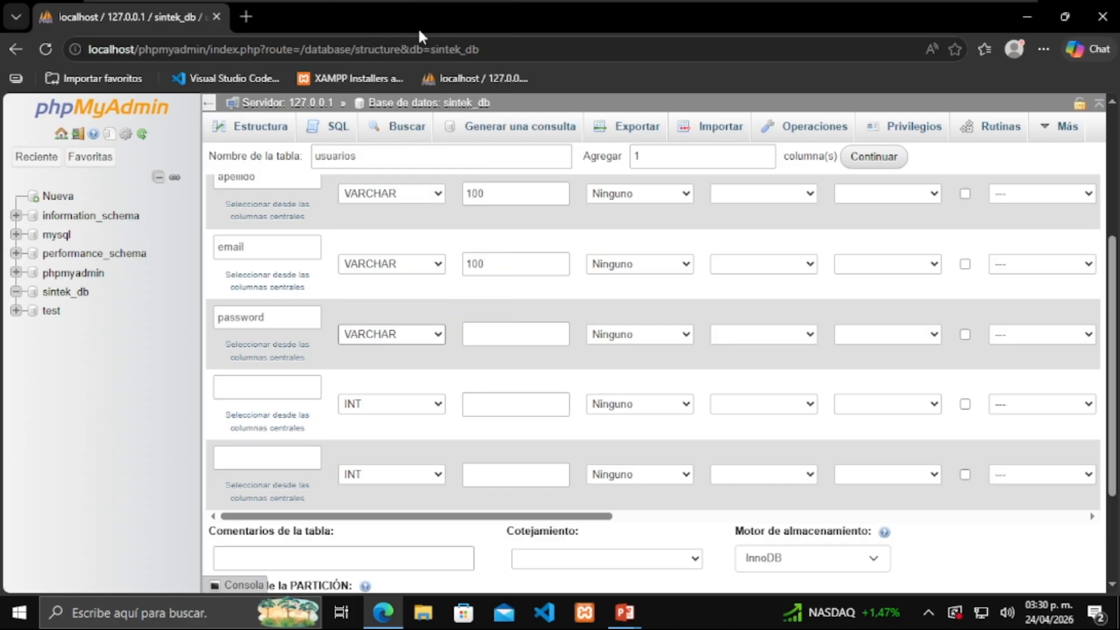
click(498, 402)
click(500, 328)
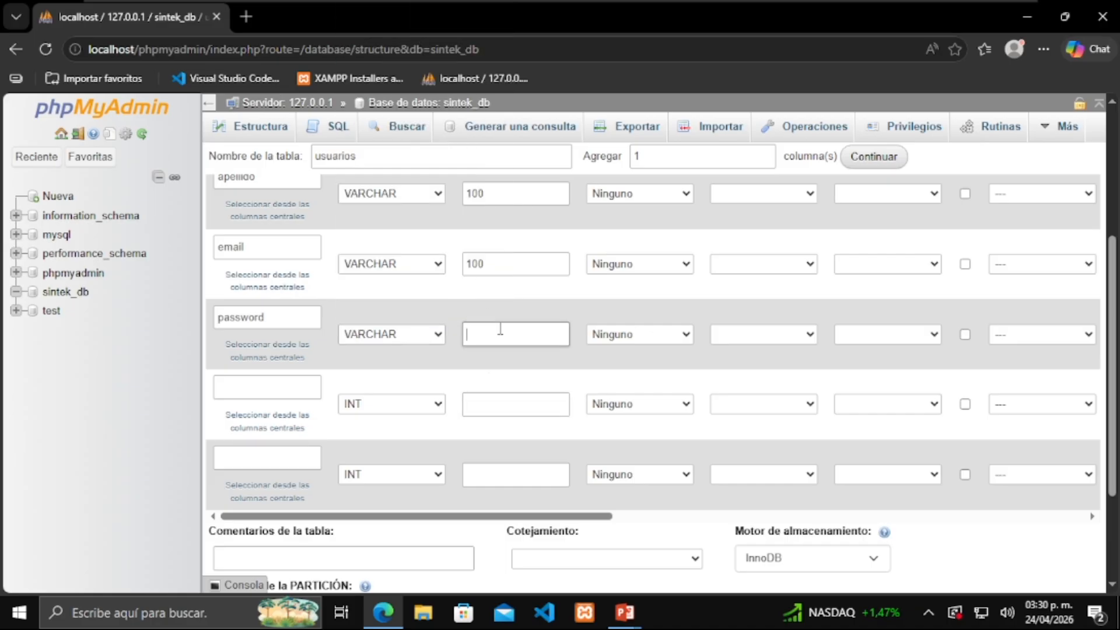
text(255)
click(296, 397)
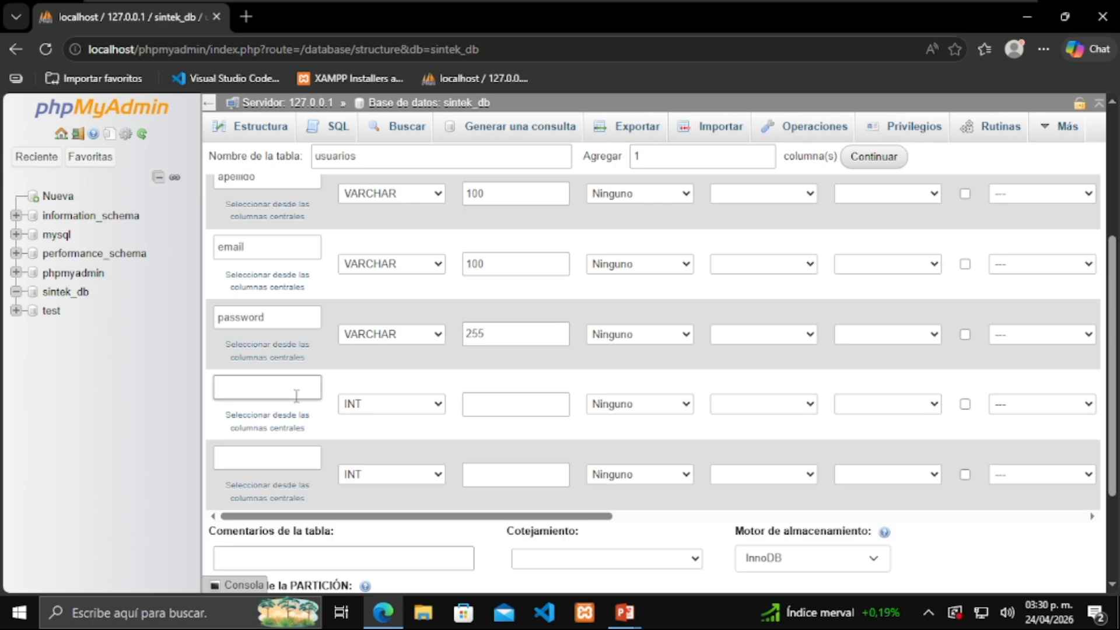
text(activo)
Set activo's type to TINYINT, leaving its length empty
click(416, 404)
scroll(431, 233, down, 1)
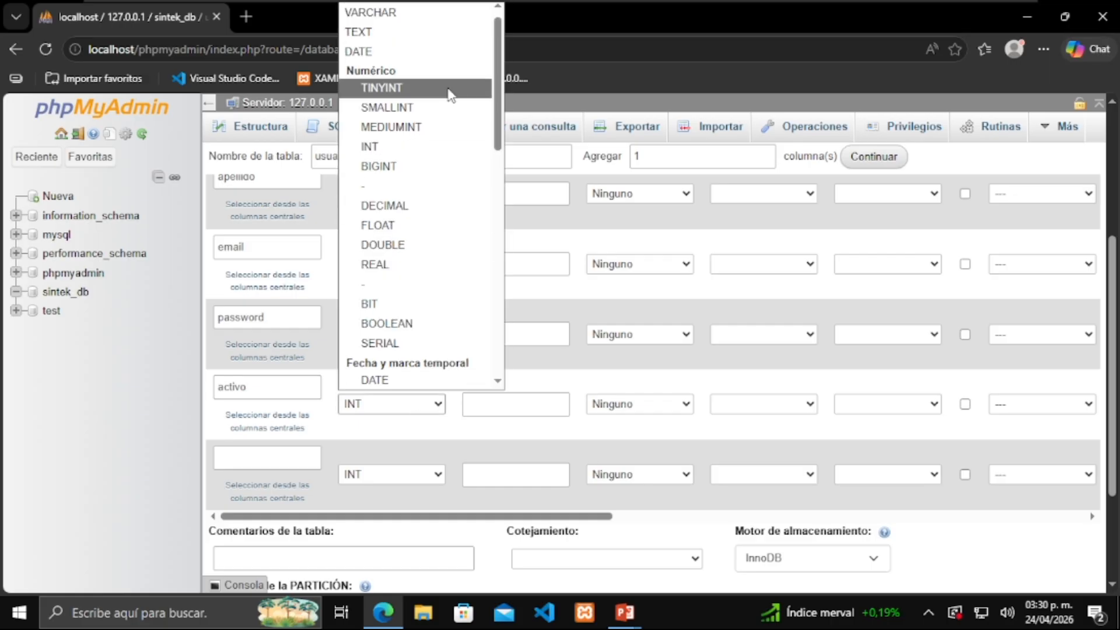
click(448, 89)
click(488, 411)
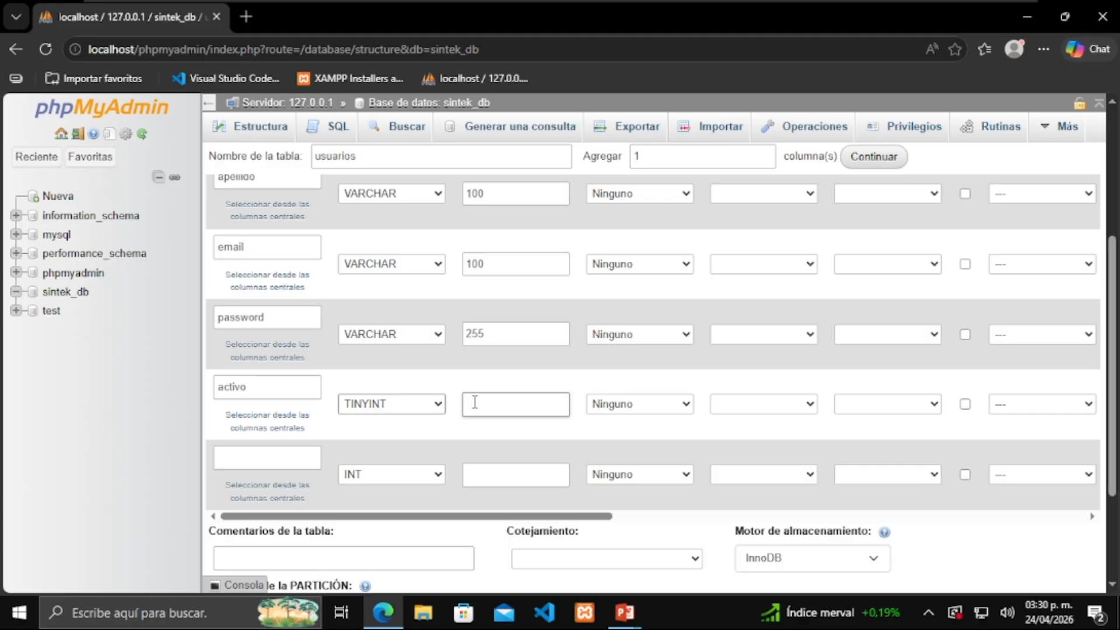
click(545, 387)
scroll(575, 382, up, 4)
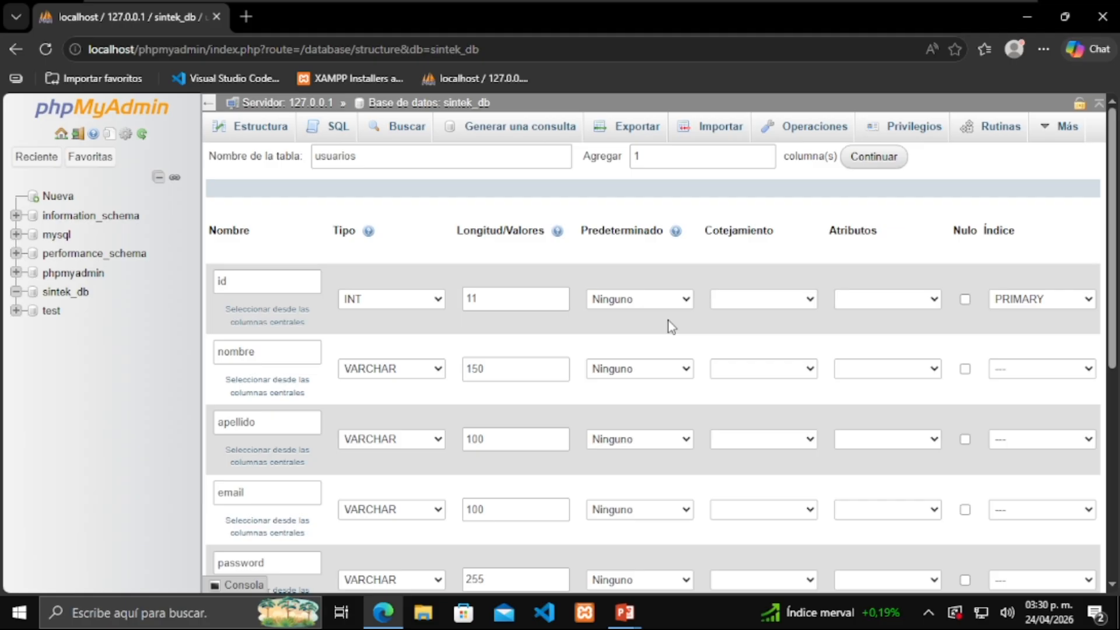
Give activo a custom default of 1 and name the last column created_at
scroll(682, 332, down, 4)
click(678, 408)
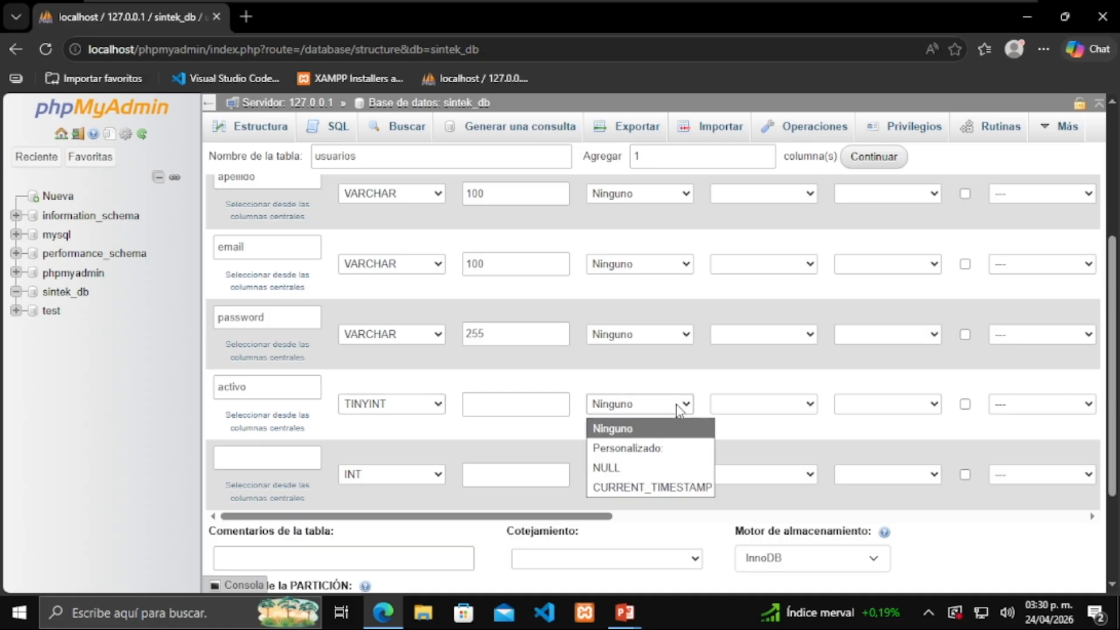
scroll(678, 408, up, 4)
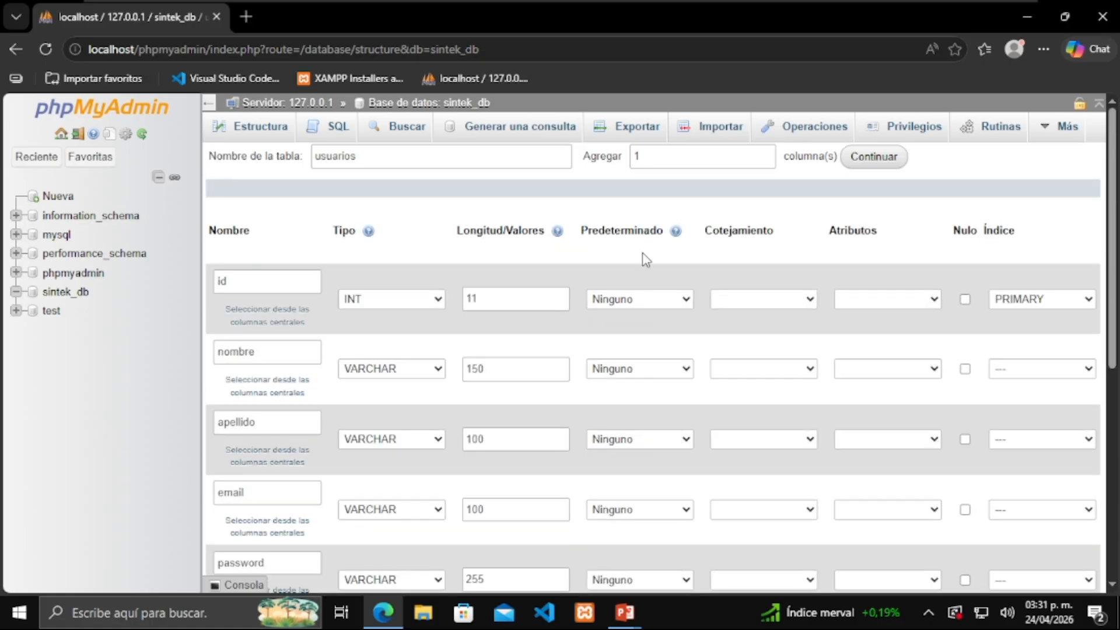
scroll(639, 380, down, 7)
click(684, 247)
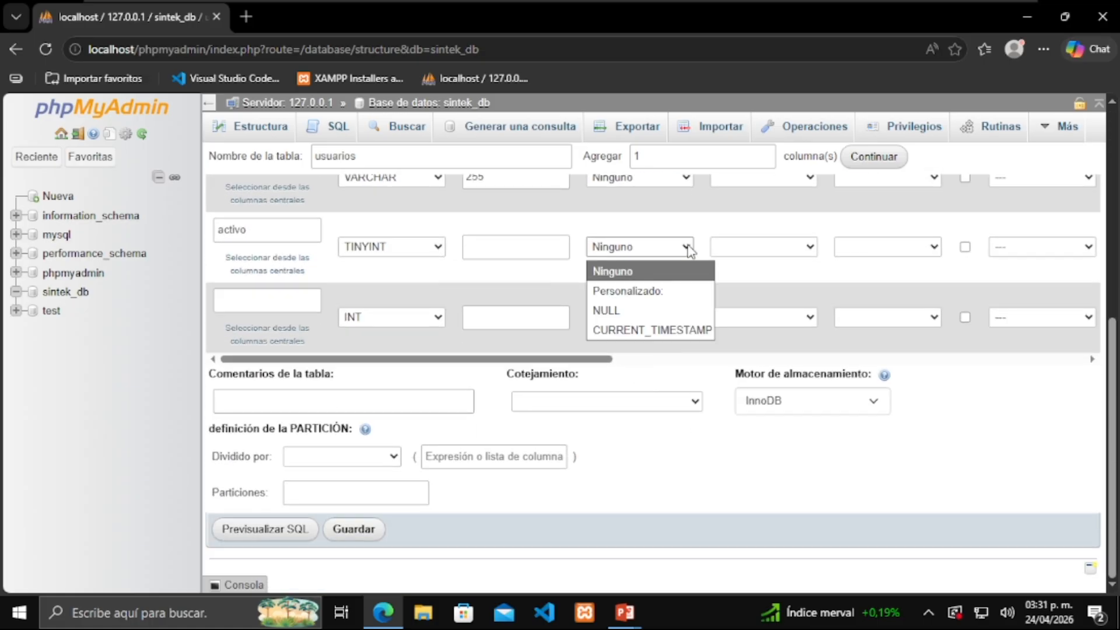
click(663, 299)
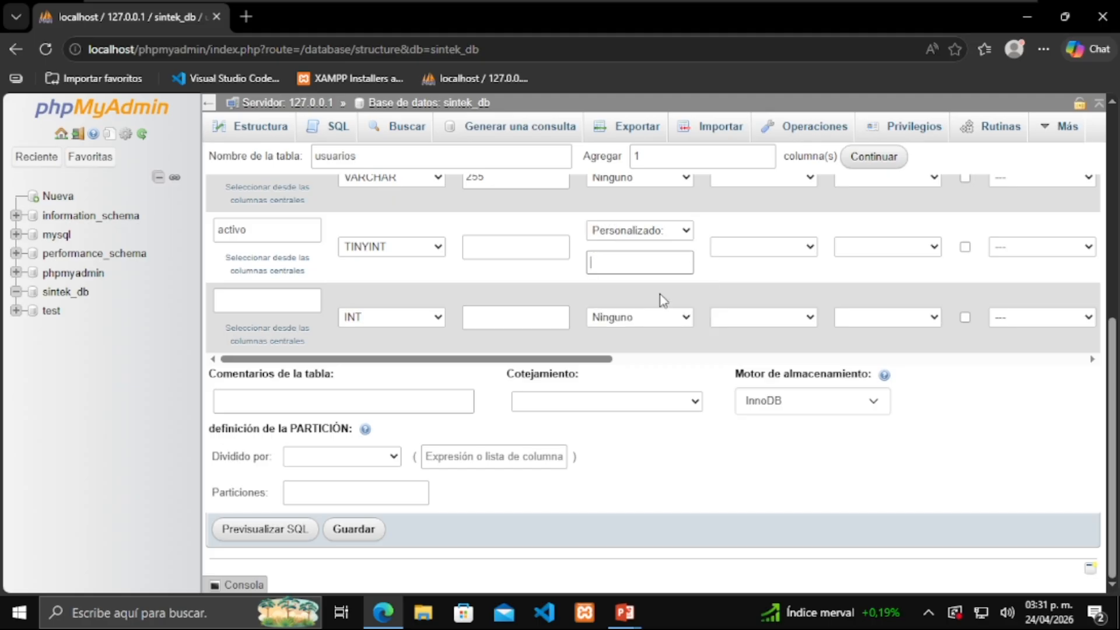
text(1)
click(261, 305)
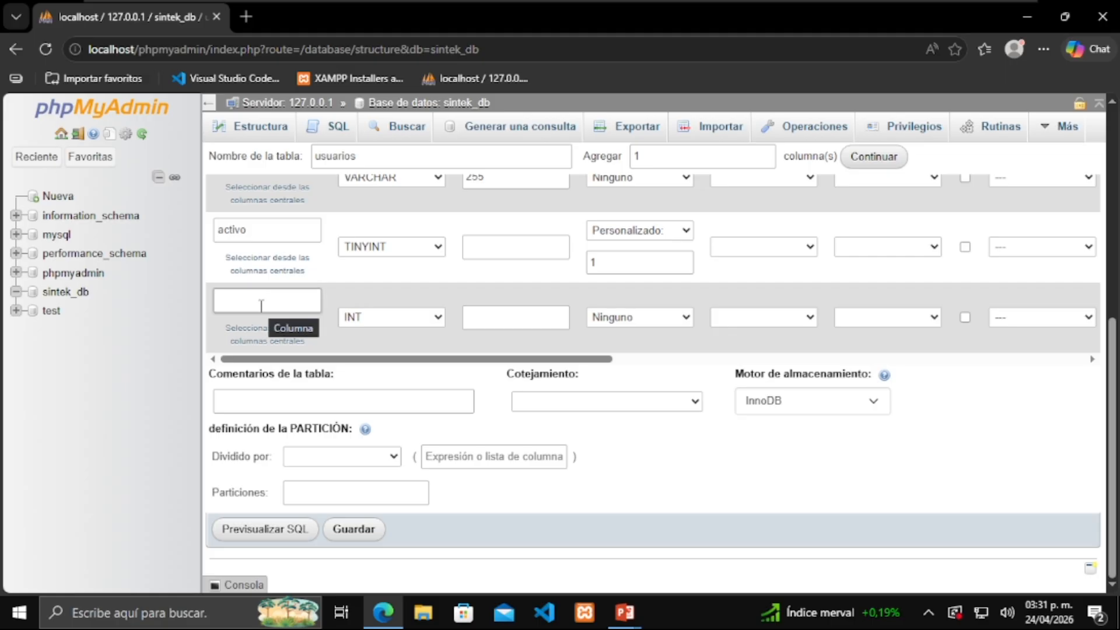
text(created)
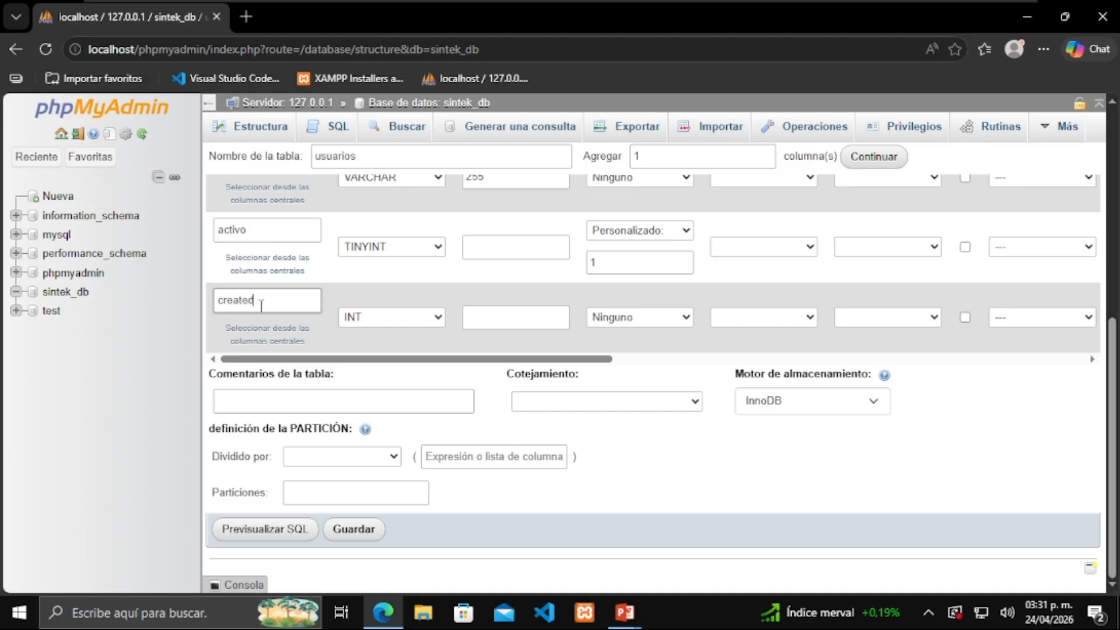
text(_at)
Set created_at's type to TIMESTAMP
click(442, 318)
scroll(445, 200, down, 3)
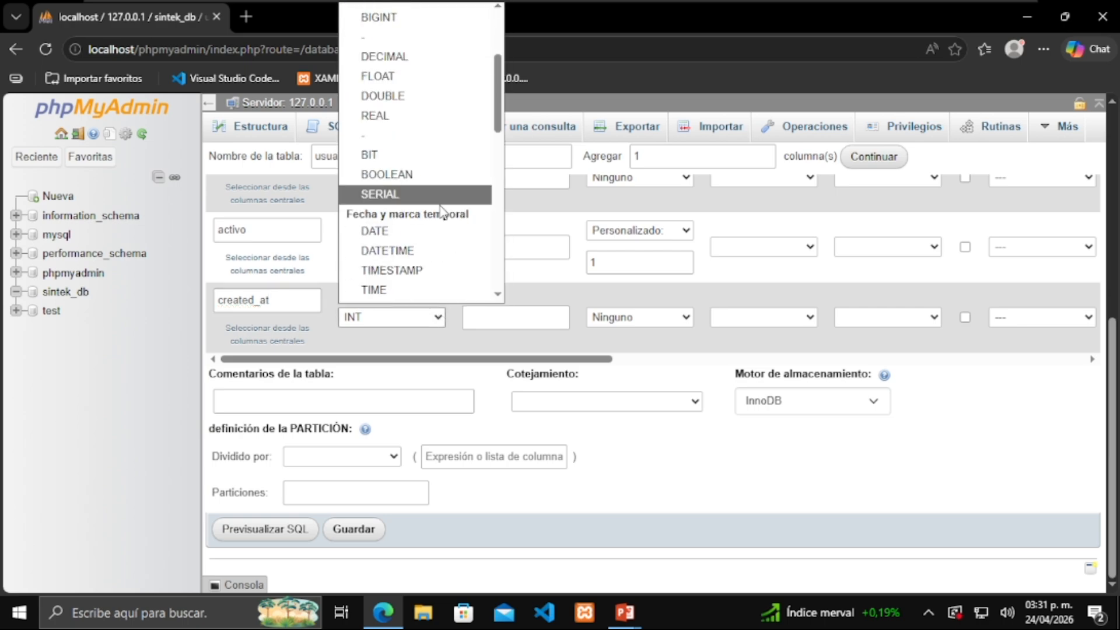
scroll(440, 205, down, 2)
click(440, 186)
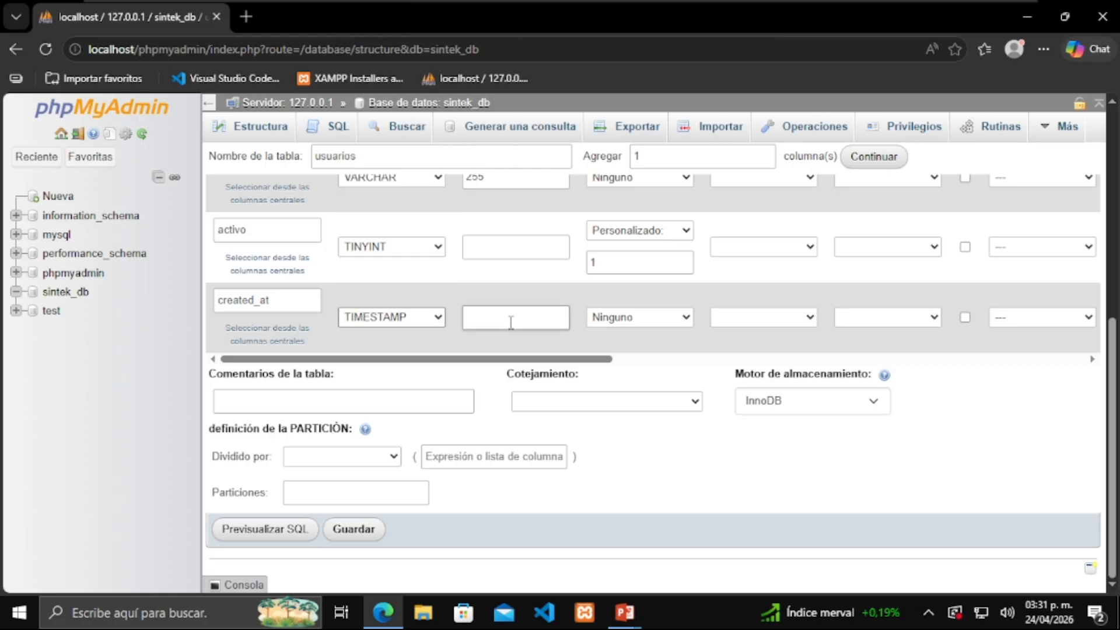
Default created_at to CURRENT_TIMESTAMP and save the usuarios table
click(637, 320)
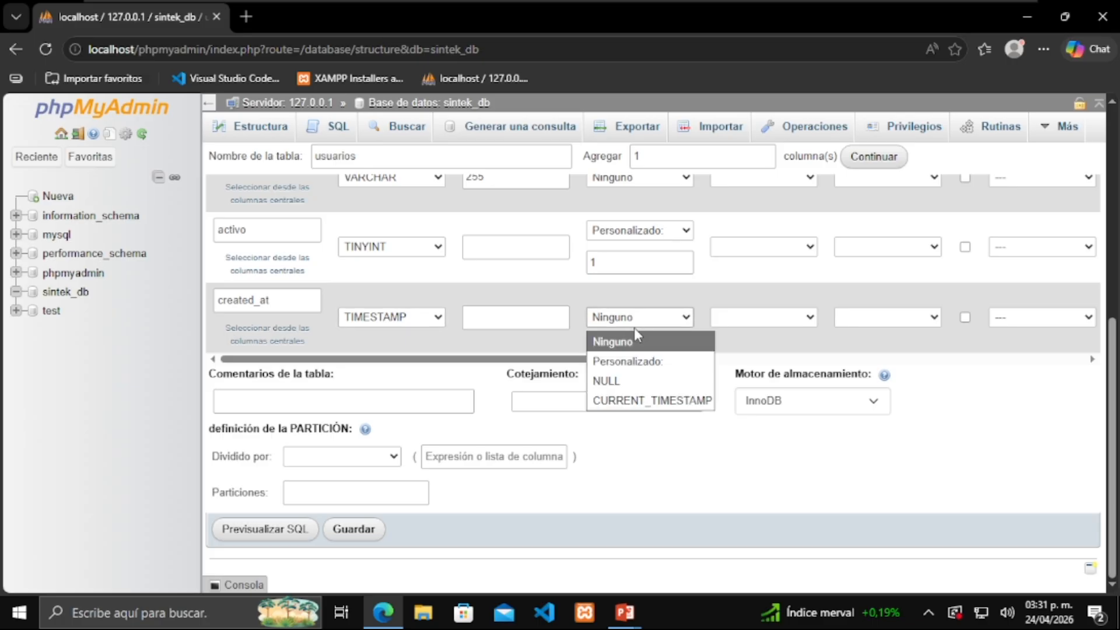
click(649, 401)
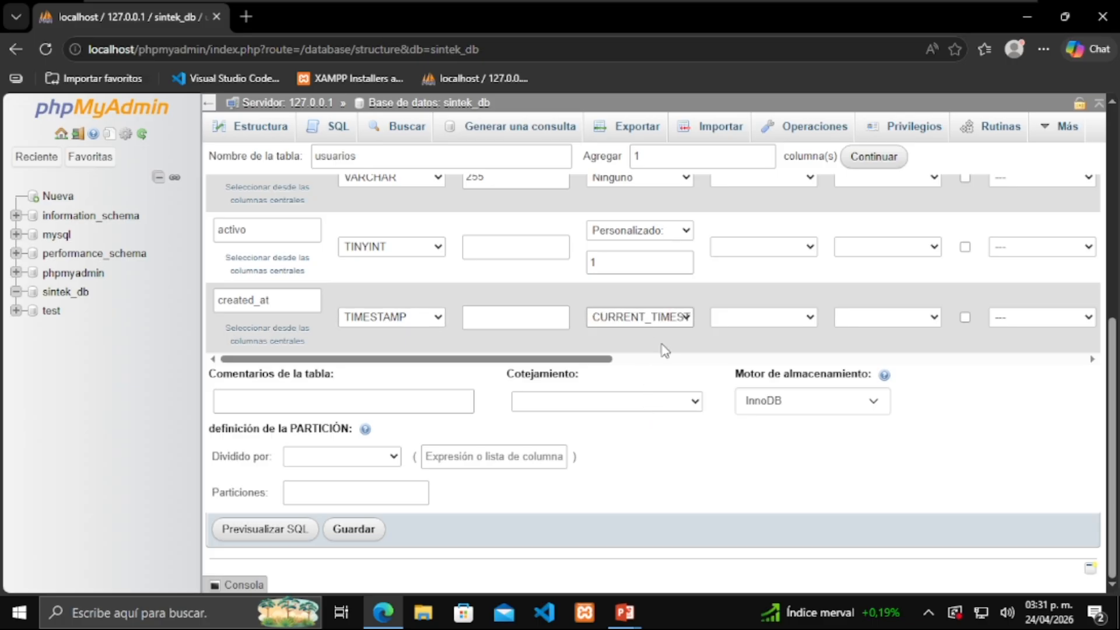
scroll(630, 245, up, 7)
scroll(636, 260, down, 7)
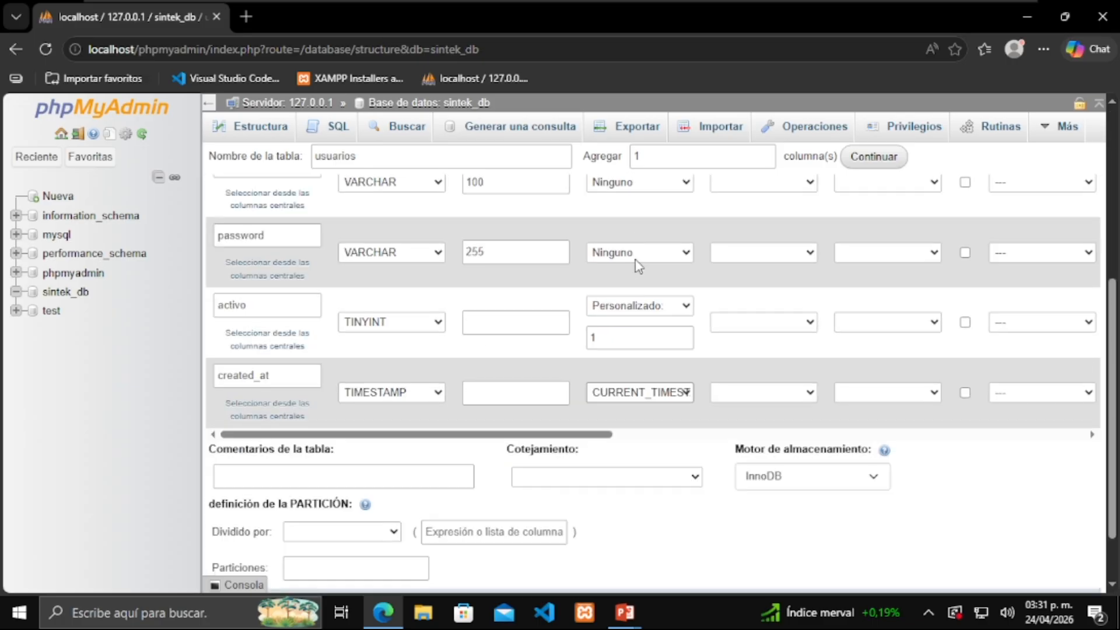
click(689, 318)
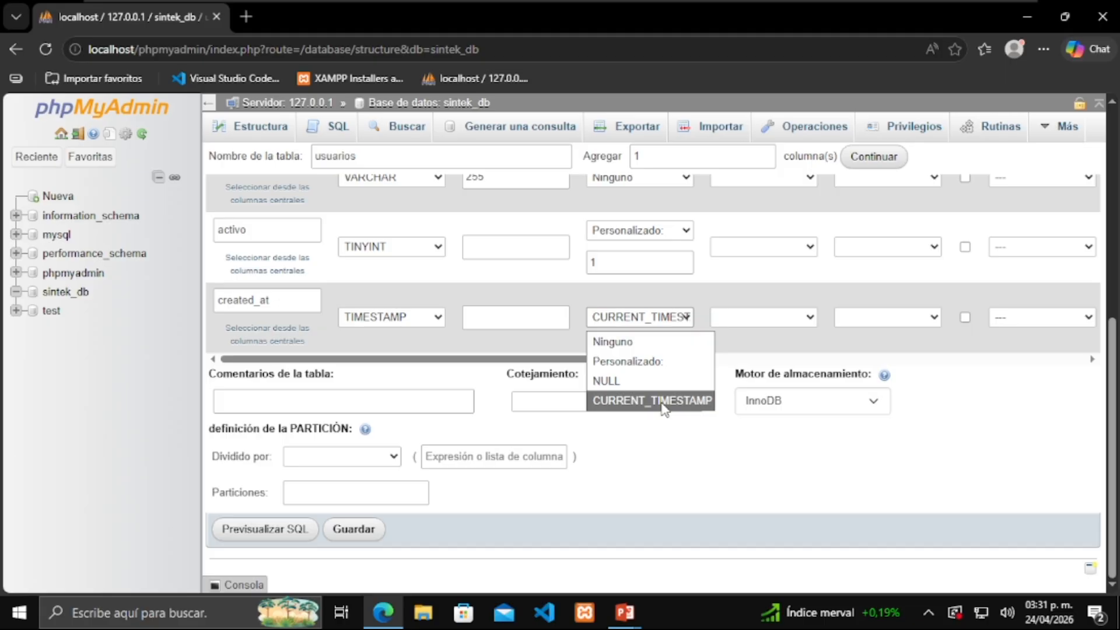
click(663, 402)
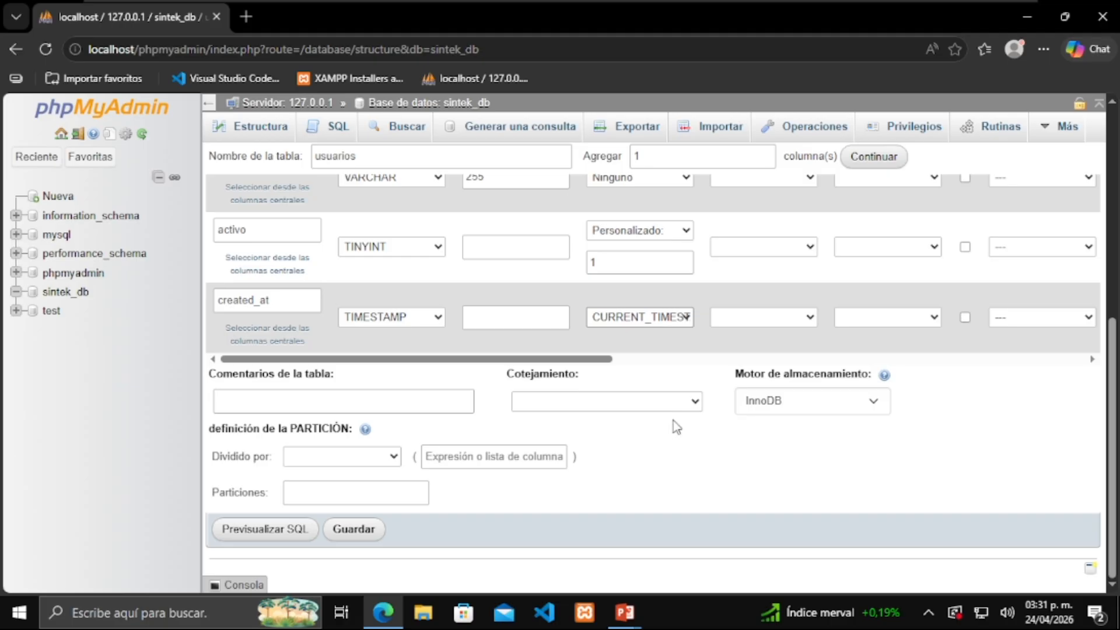
click(354, 538)
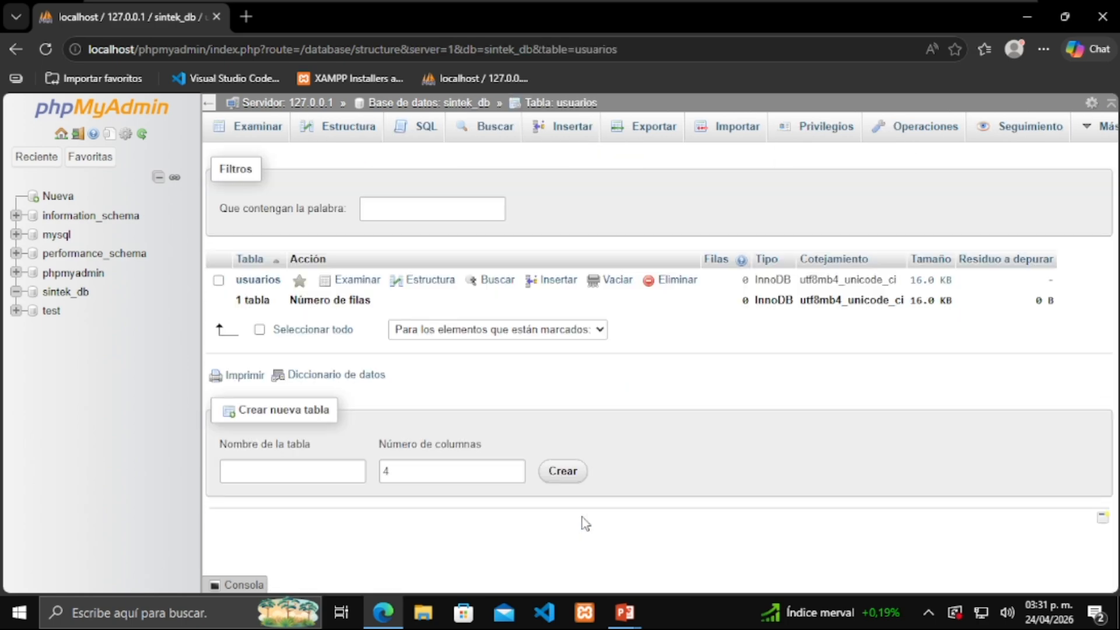
Open the usuarios table from the sintek_db list to view its structure
click(257, 280)
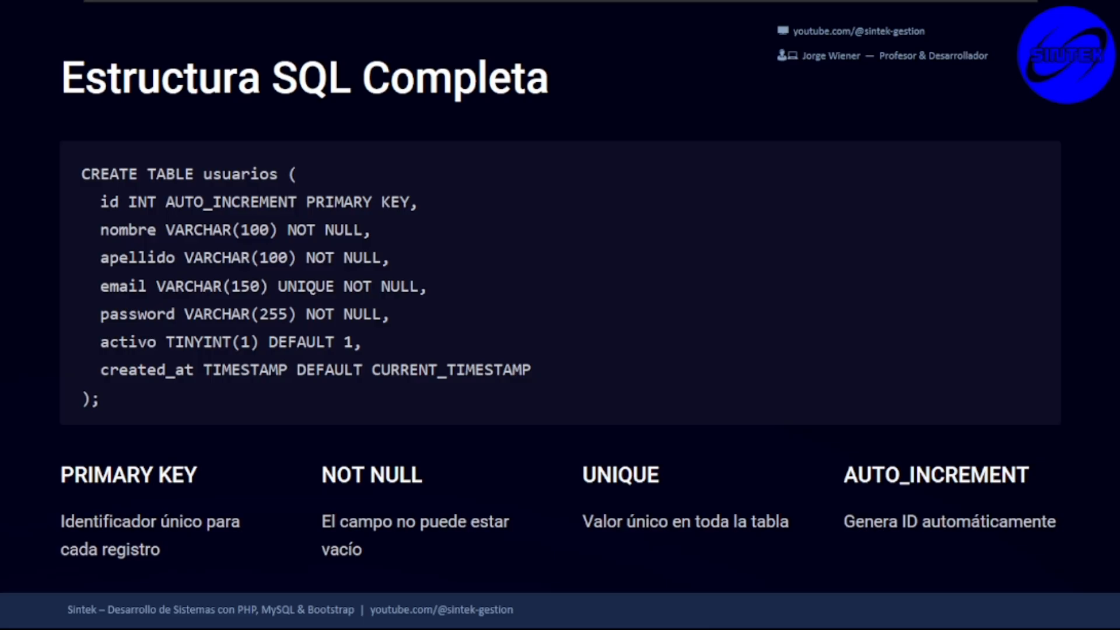
Circle the CREATE TABLE code with the pen, clear the ink, and advance to the data types slide
mouse_move(607, 1)
mouse_move(66, 151)
mouse_down()
mouse_move(90, 401)
mouse_move(346, 424)
mouse_move(578, 421)
mouse_up()
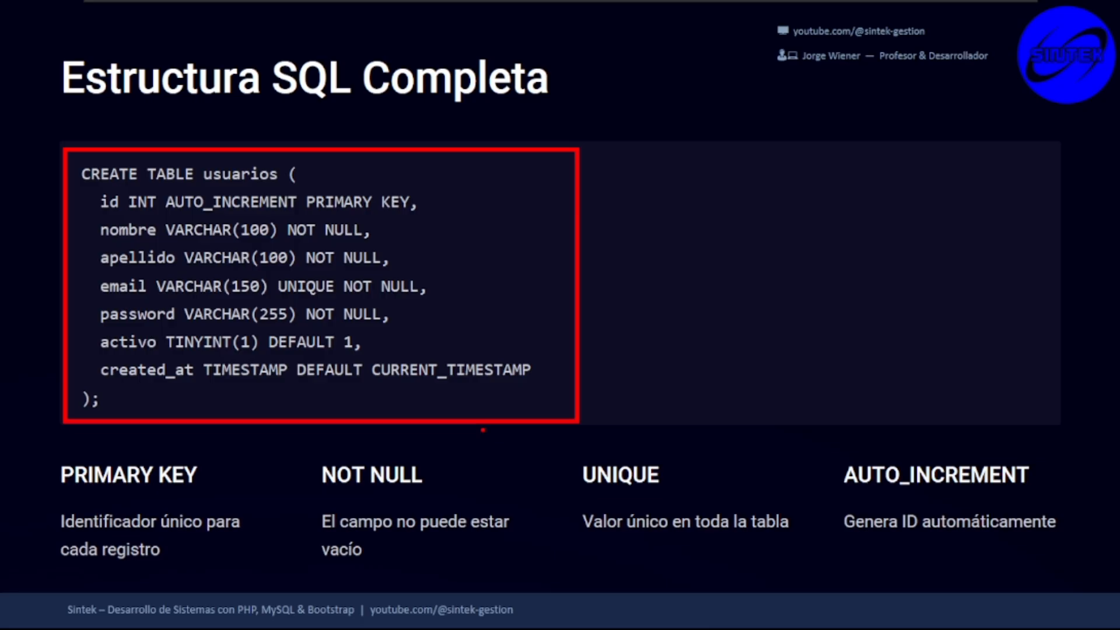
key(Escape)
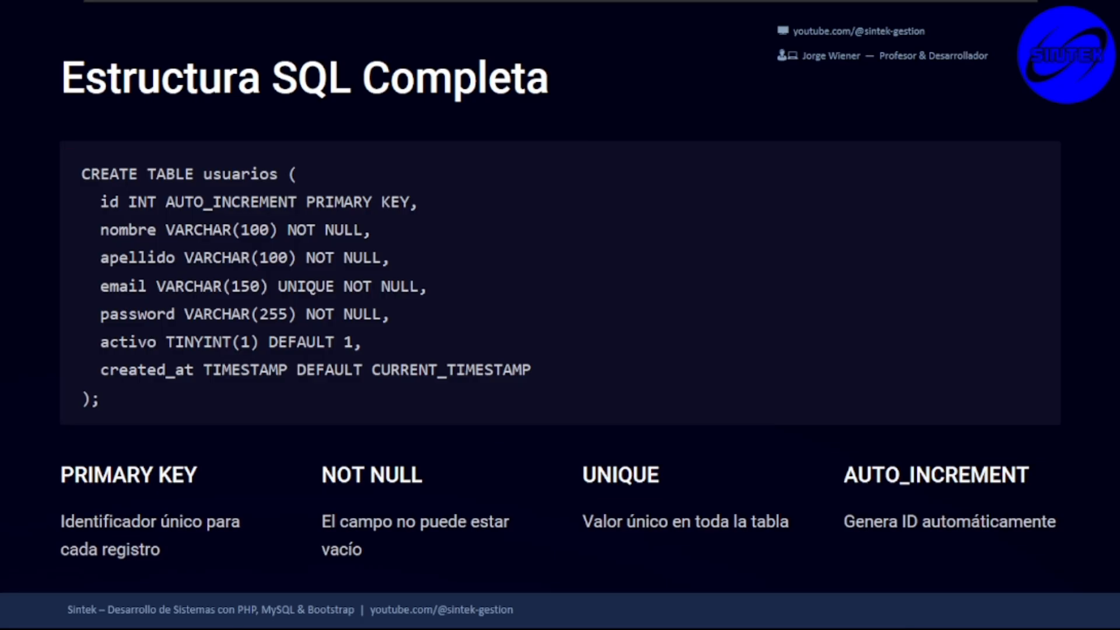
key(Right)
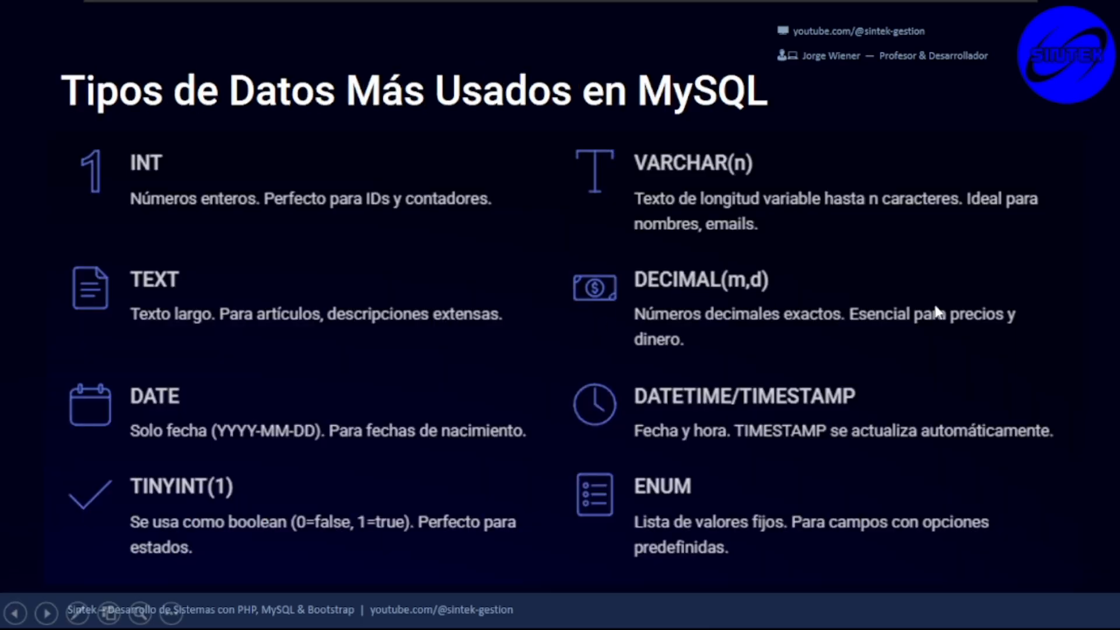
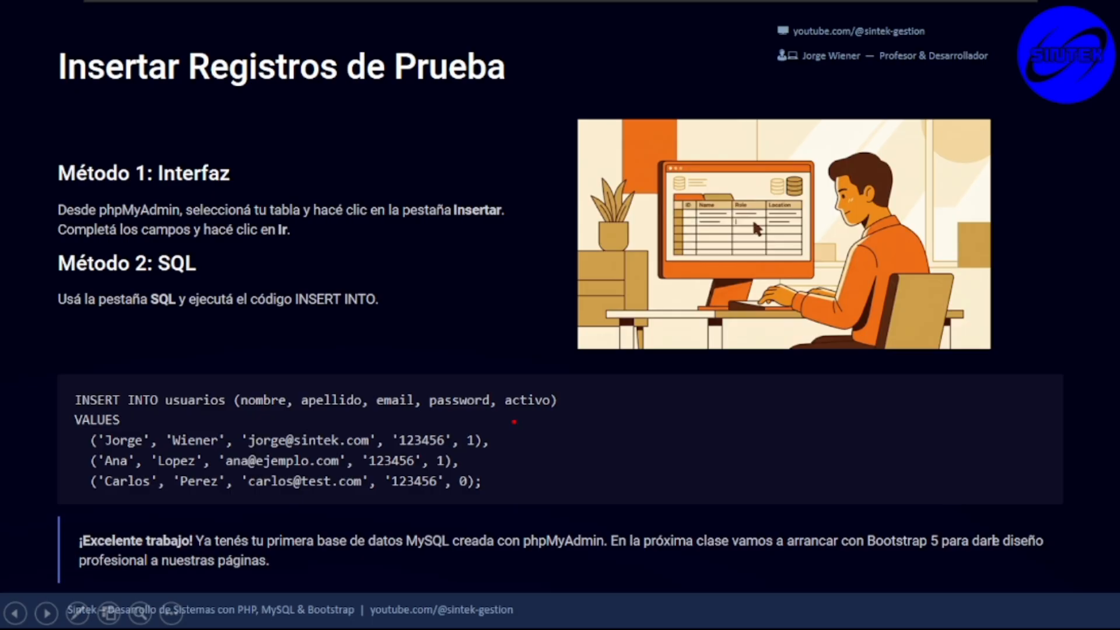
Mark up the INSERT INTO code with the pen, clear the ink, and switch to phpMyAdmin in Edge
mouse_move(59, 371)
mouse_down()
mouse_move(67, 450)
mouse_move(135, 500)
mouse_move(620, 506)
mouse_up()
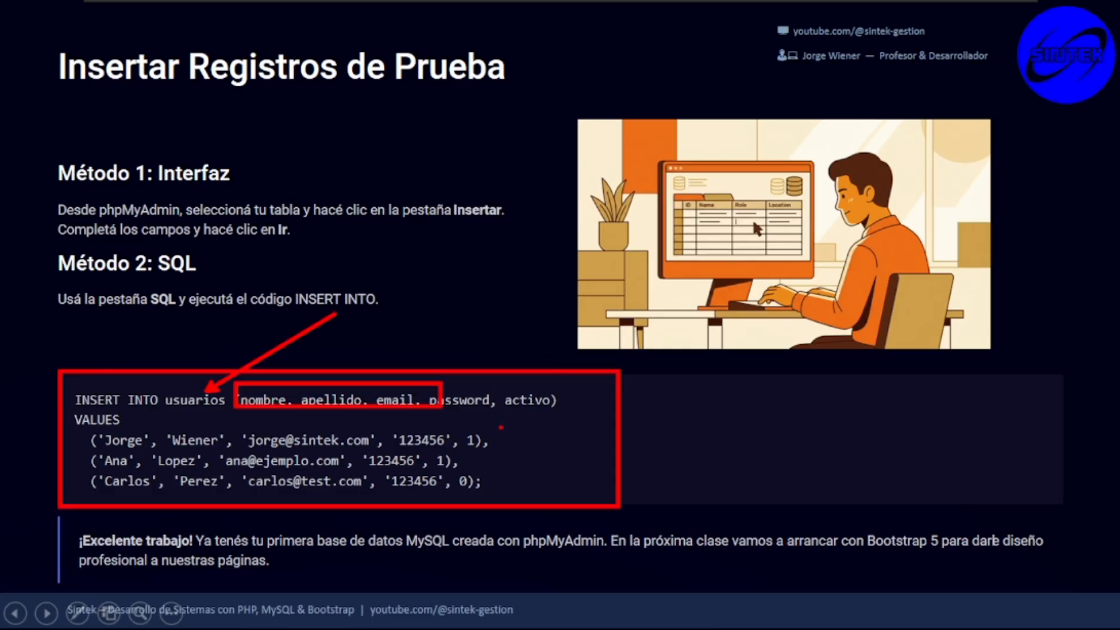
key(Escape)
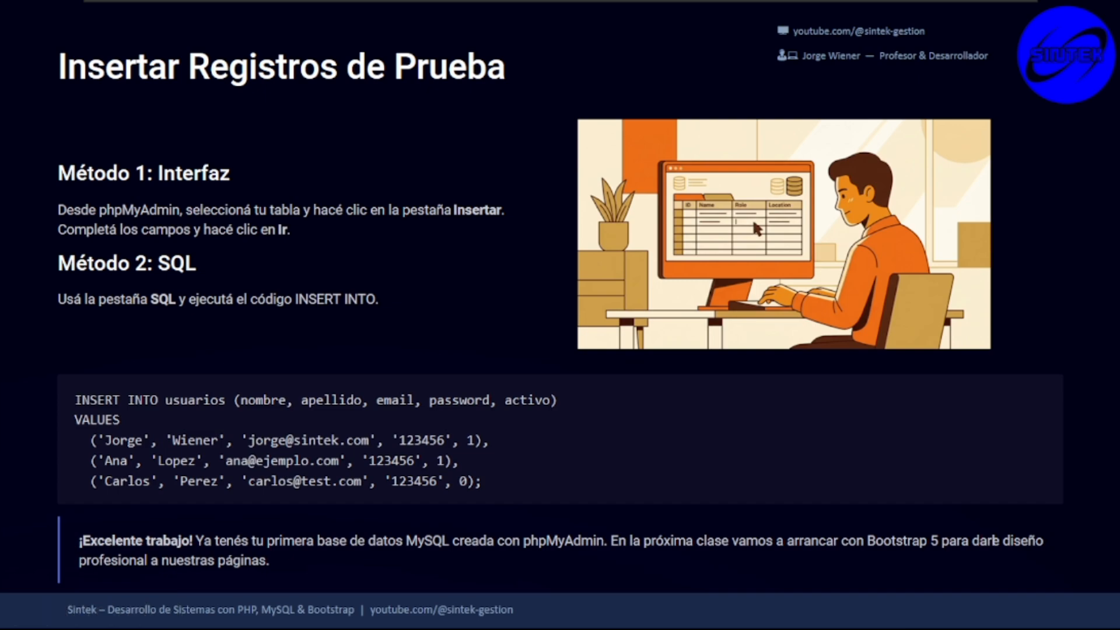
key(alt+Tab)
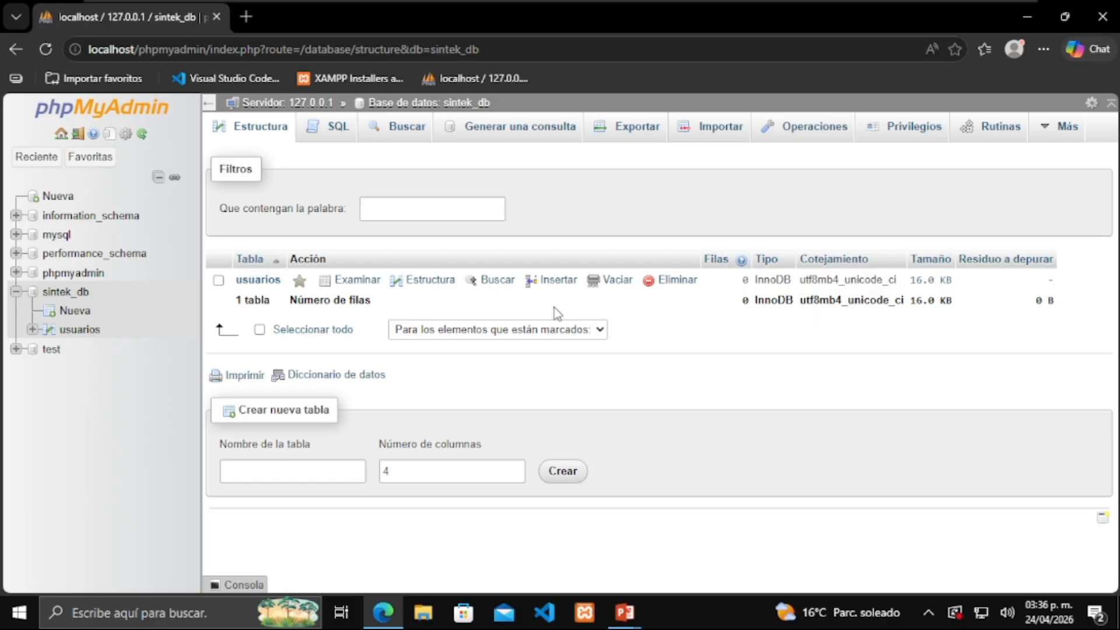
Open the usuarios table and its Insertar form, drawing an attention arrow across the page
click(259, 280)
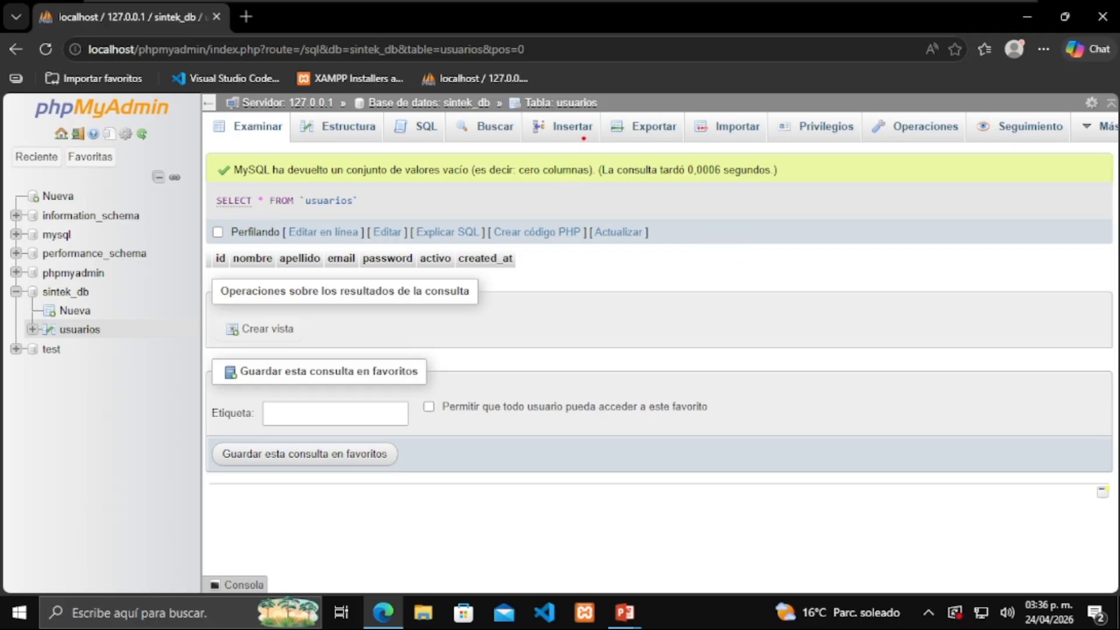
drag(583, 139, 820, 343)
click(563, 126)
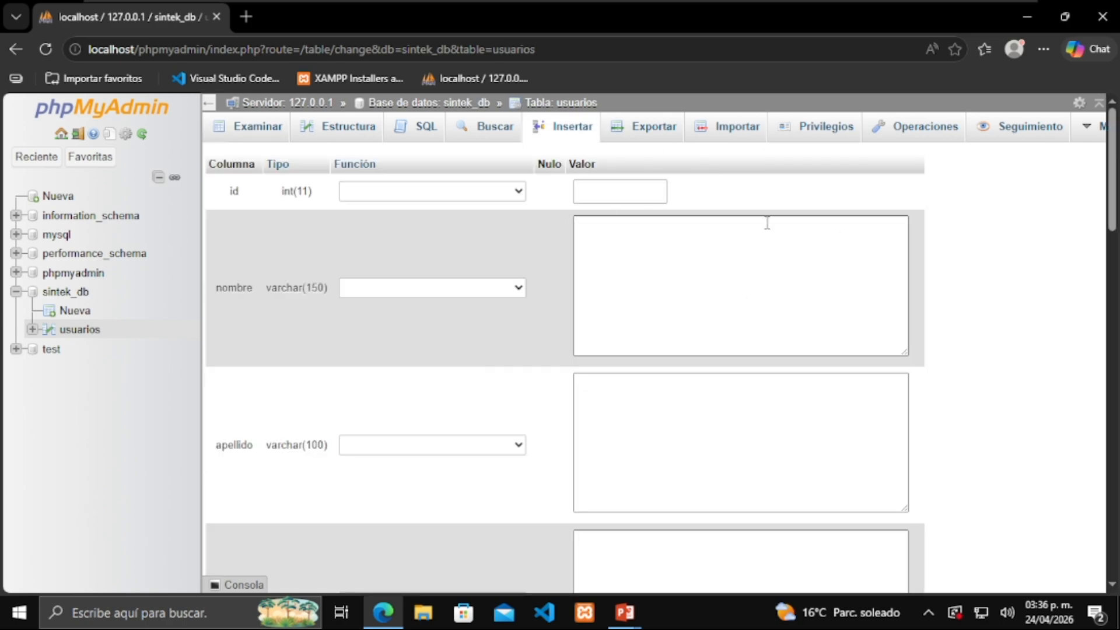
Enter the user's first name, surname and e-mail in the nombre, apellido and email fields
click(714, 246)
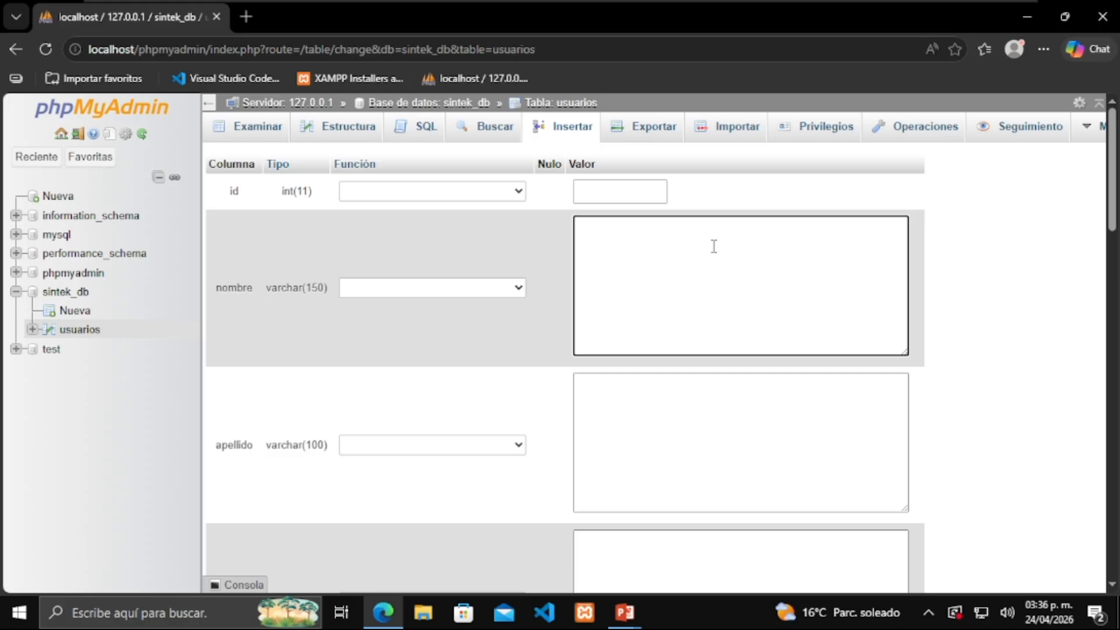
key(Tab)
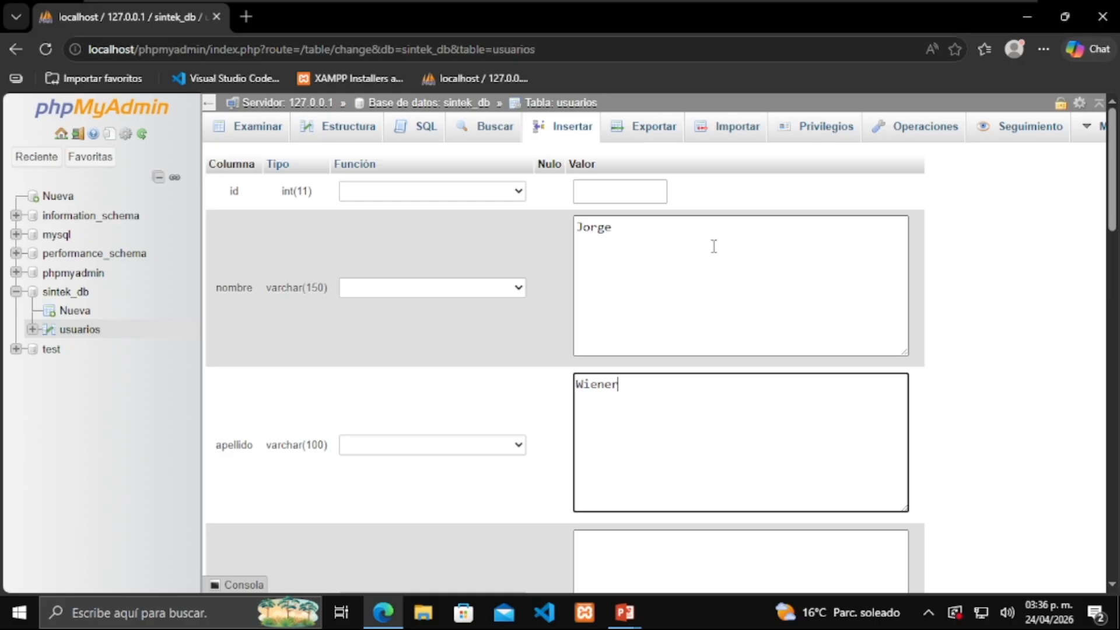
key(Tab)
scroll(736, 298, down, 1)
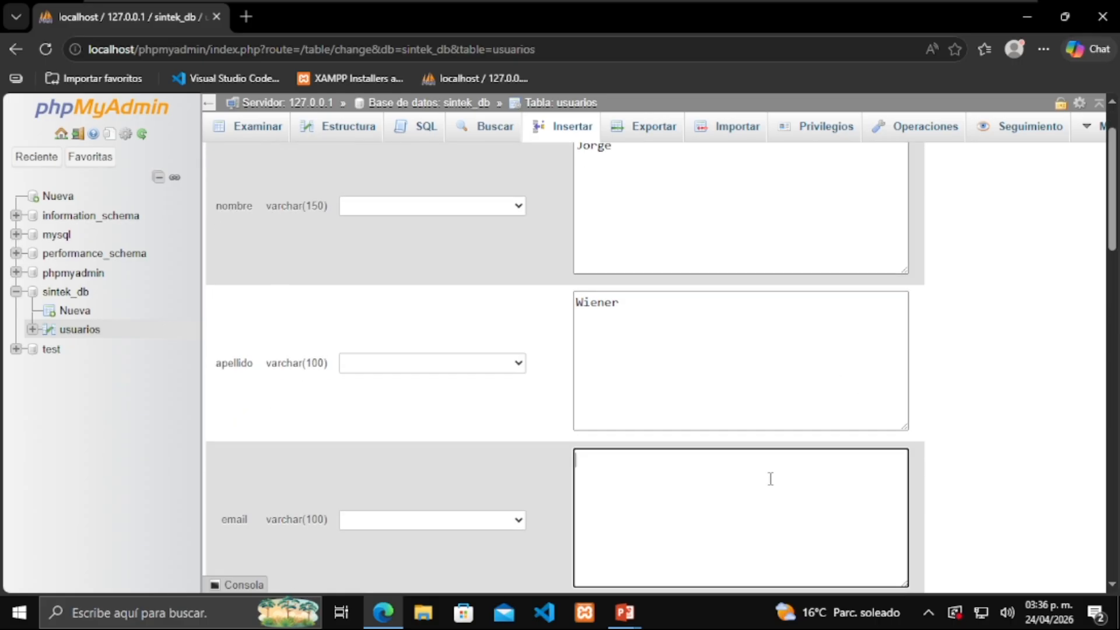
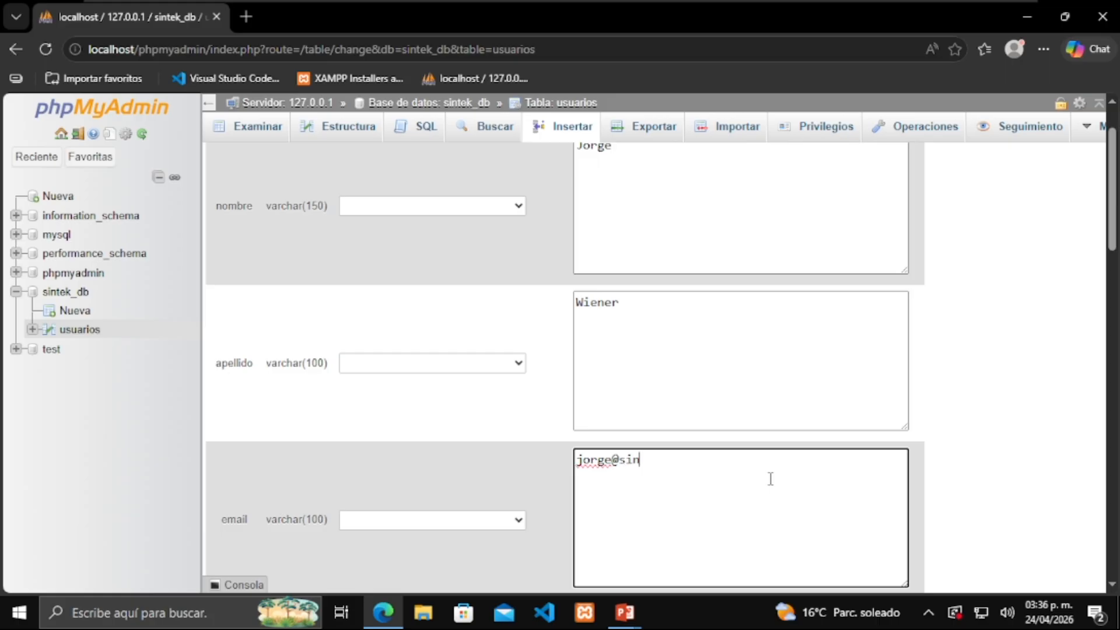
scroll(1072, 478, down, 3)
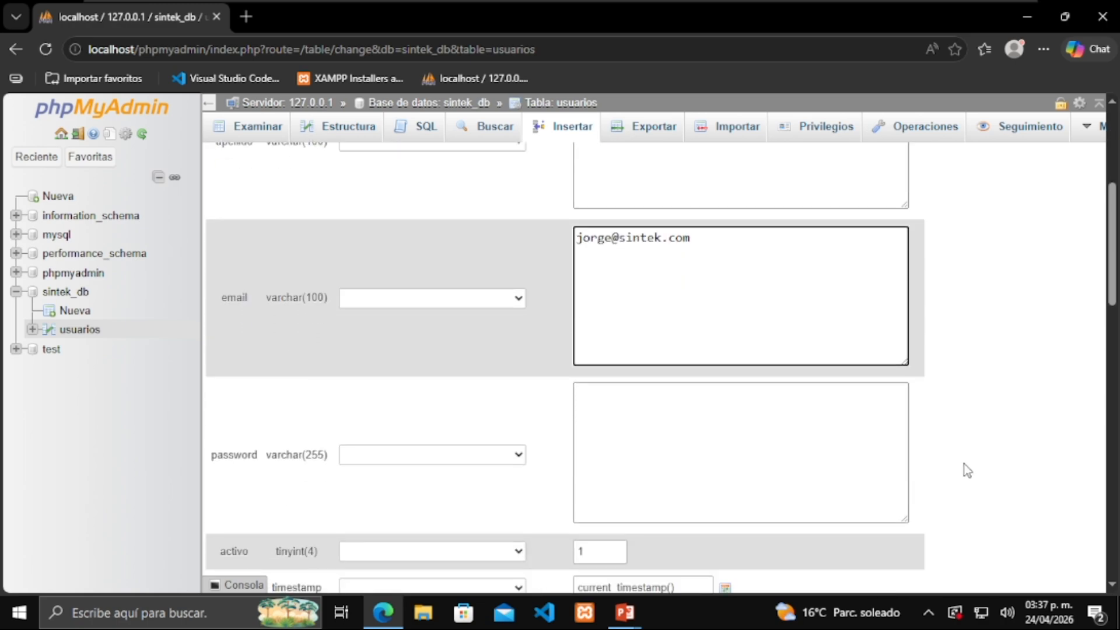
Enter the user's password, pick the 24th for created_at, and save the new row
click(765, 375)
text(111)
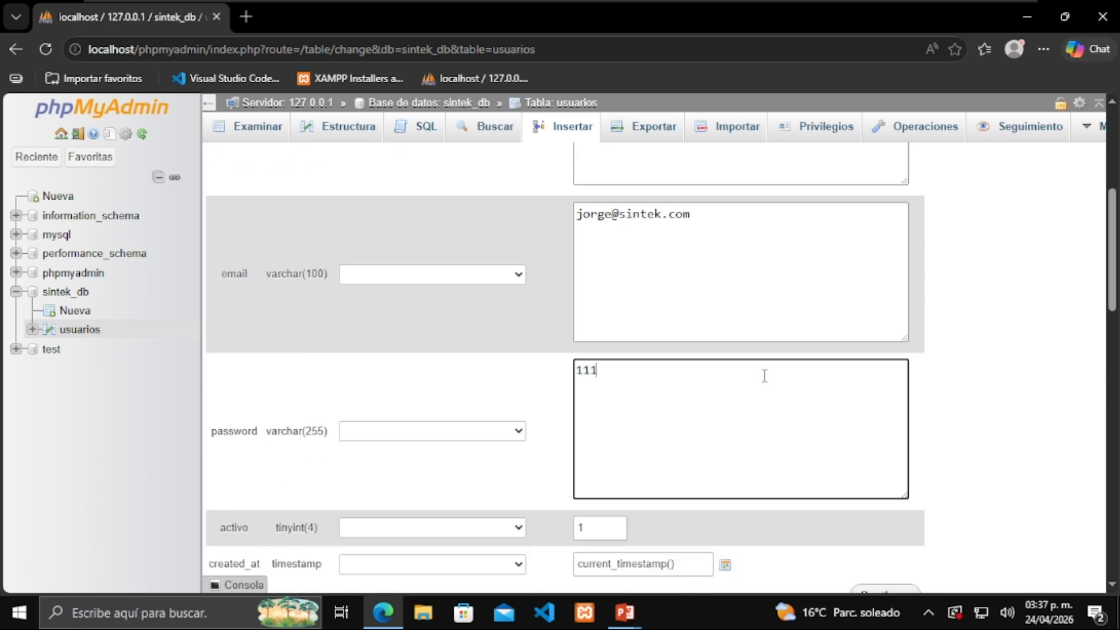
text(1)
scroll(764, 376, down, 3)
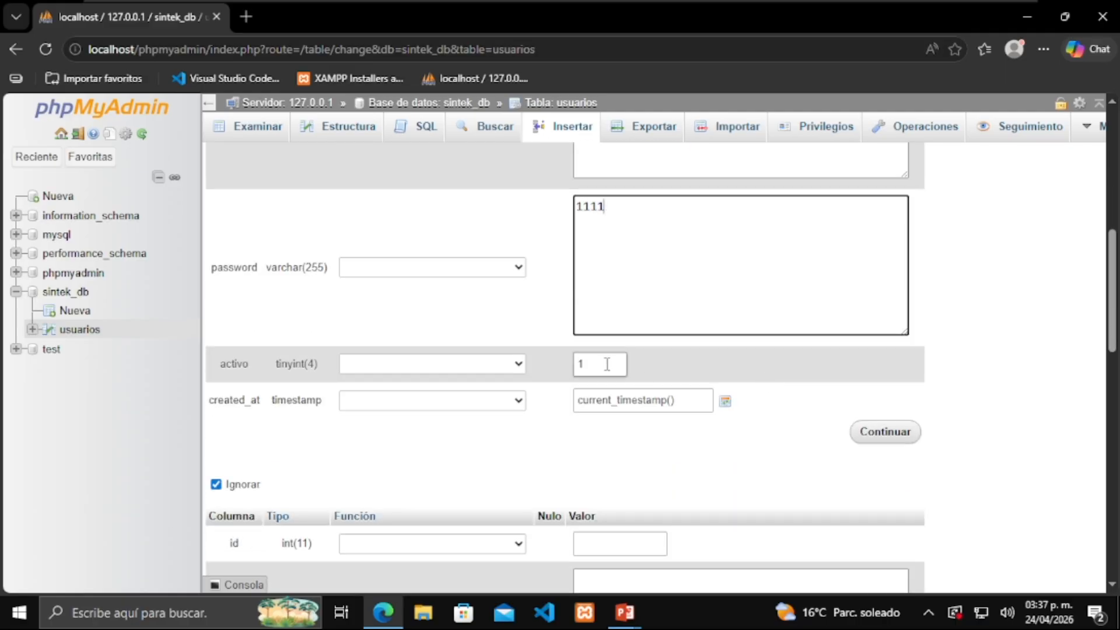
click(725, 401)
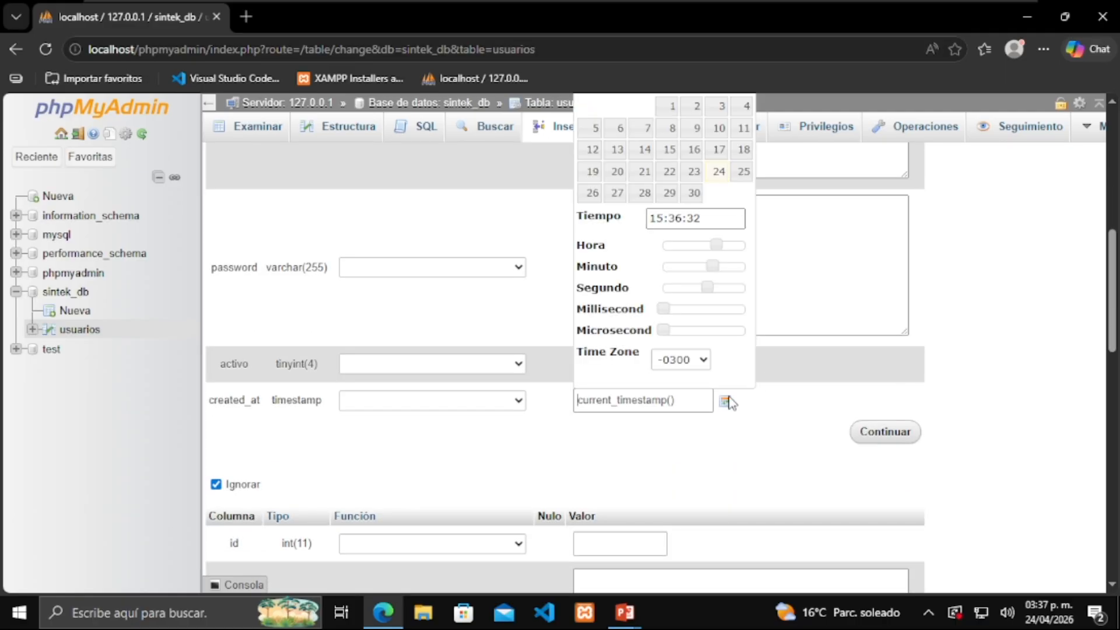
click(718, 171)
click(768, 419)
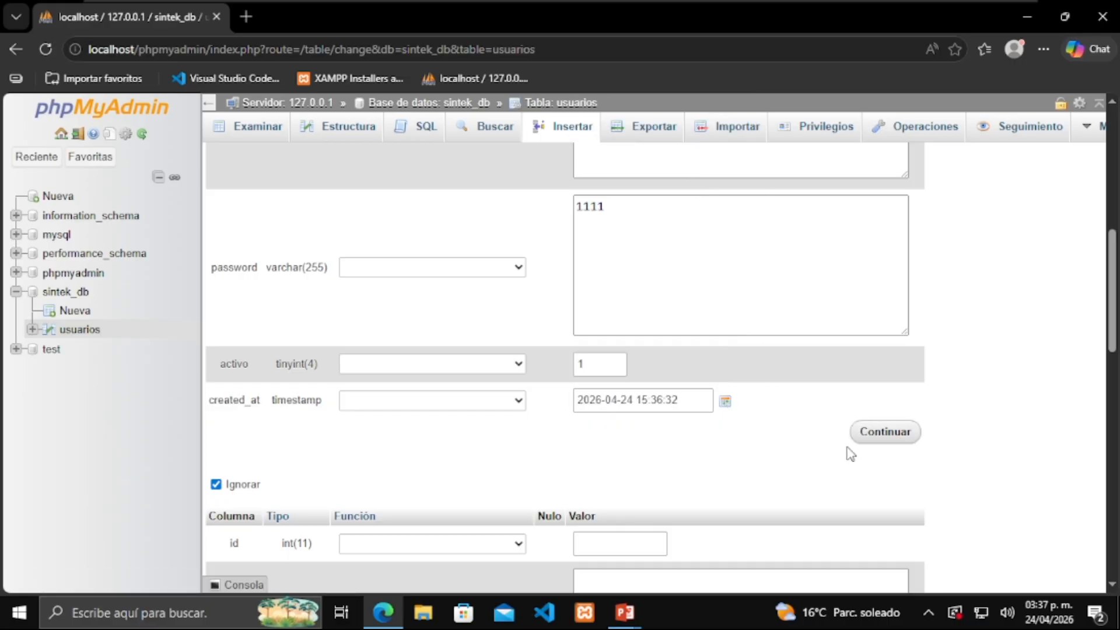
click(894, 436)
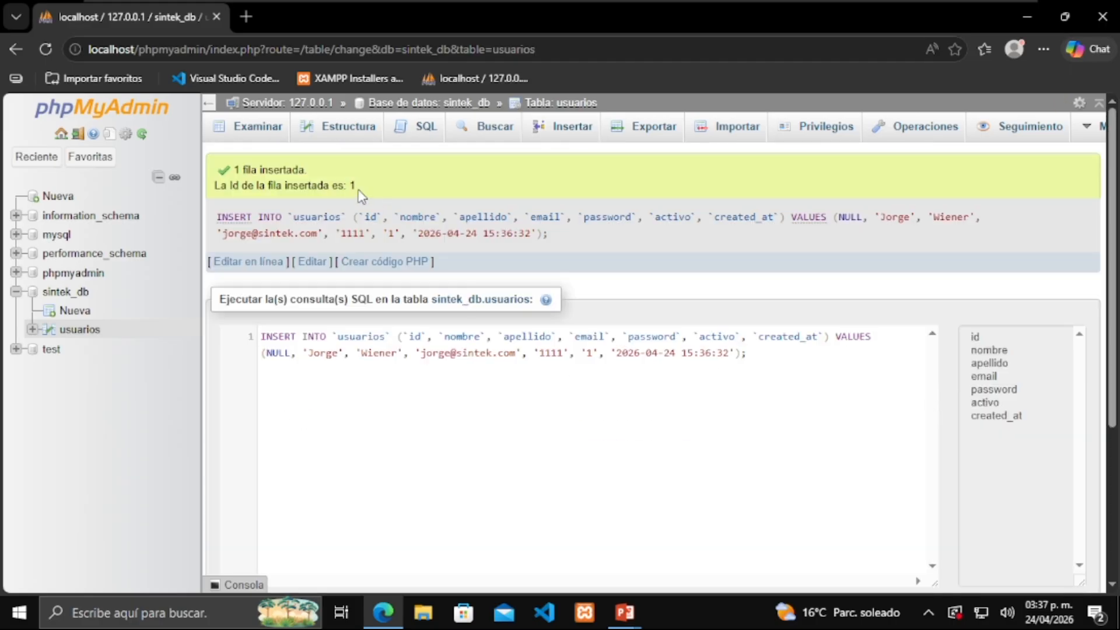
Check the new row in Examinar, view Estructura, then select the default query in the SQL tab
click(269, 134)
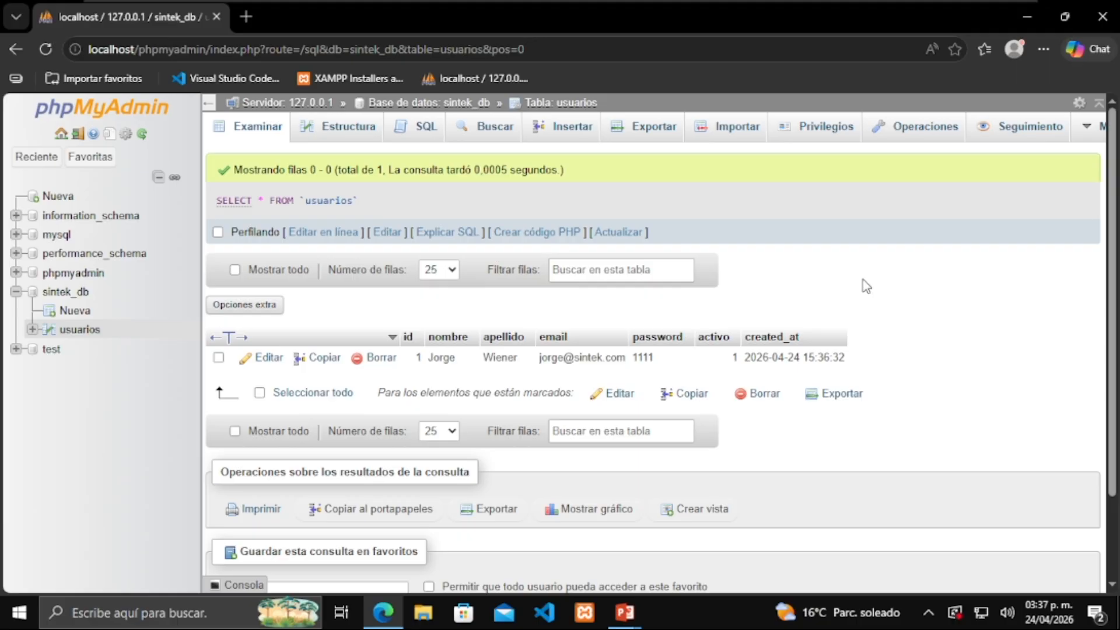
click(341, 140)
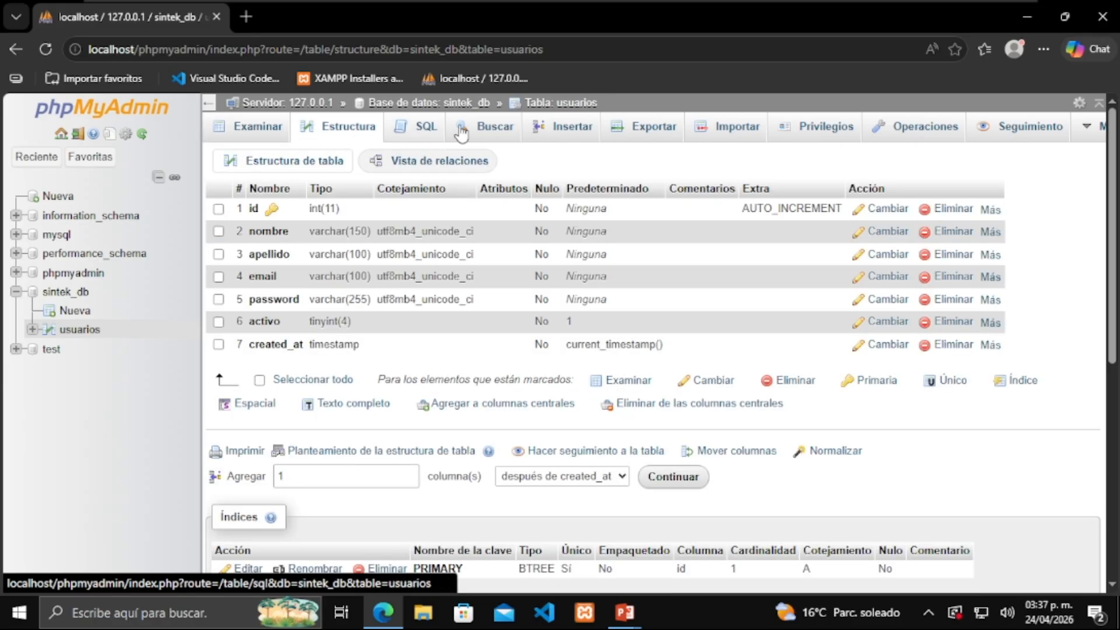
click(417, 127)
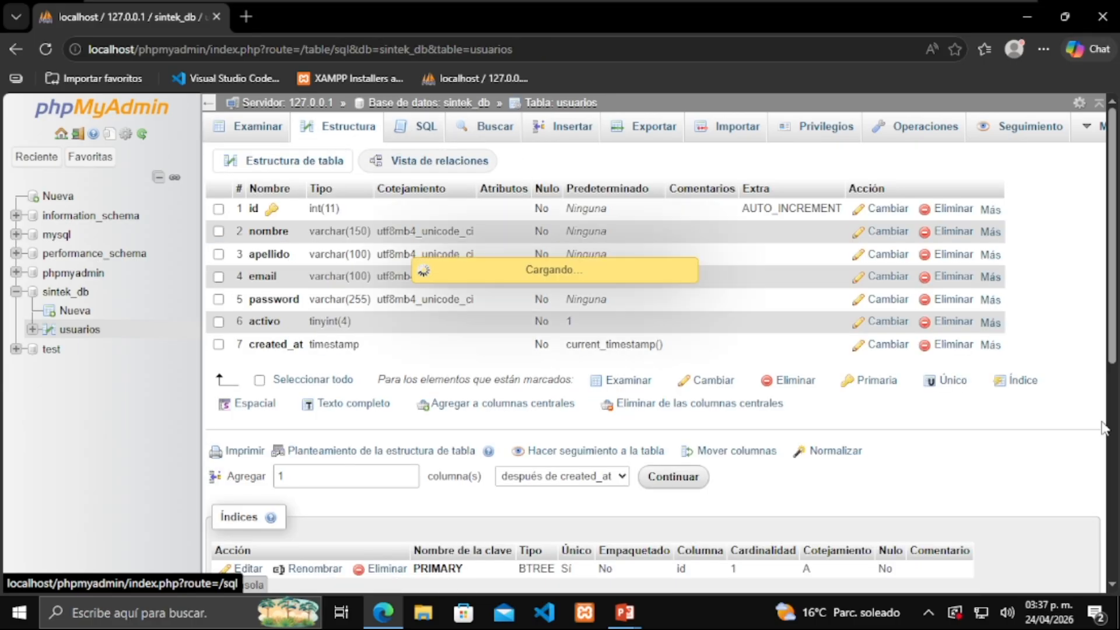
drag(450, 207, 243, 220)
Replace the default query with INSERT into usuarios (nombre, apellido, email, password, activo) VALUES(
key(BackSpace)
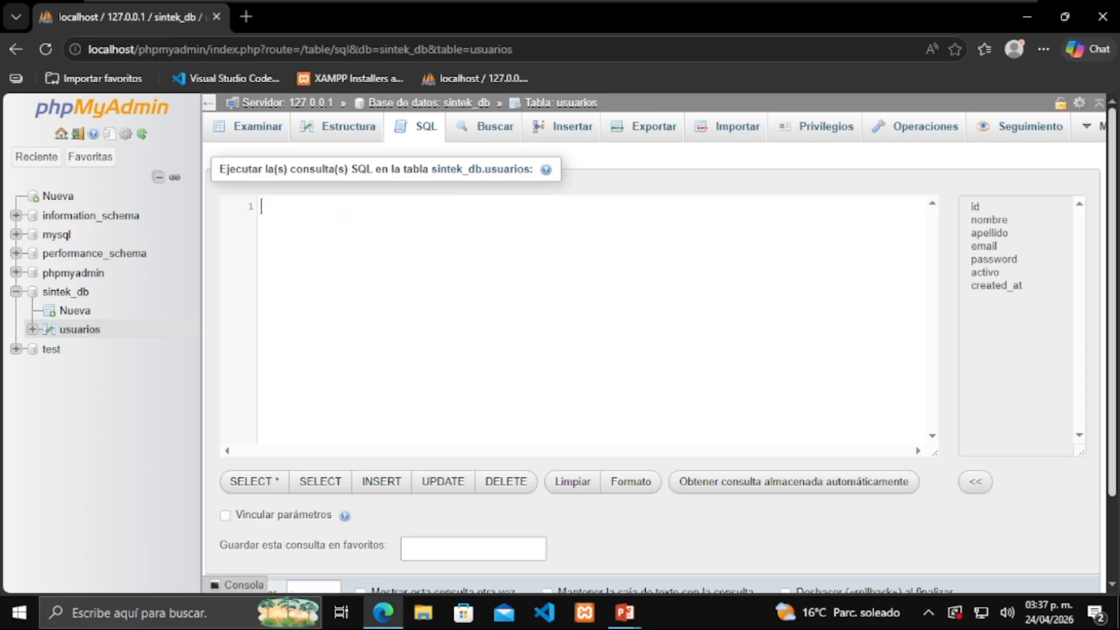
text(INSERT into usuarios )
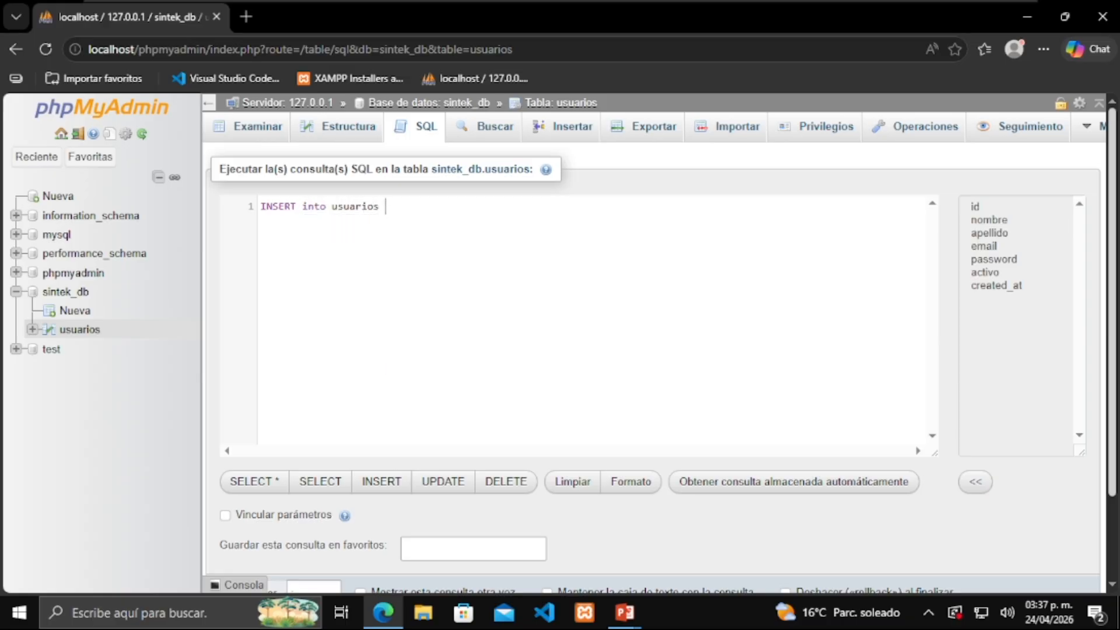
text((nombre, apellido, )
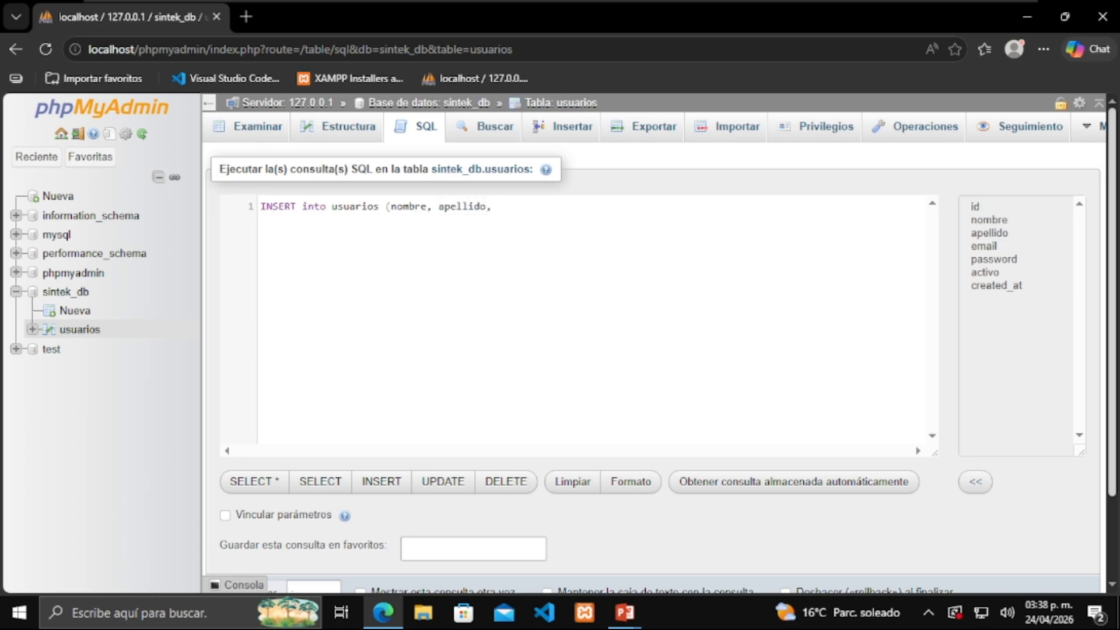
text(email, pas)
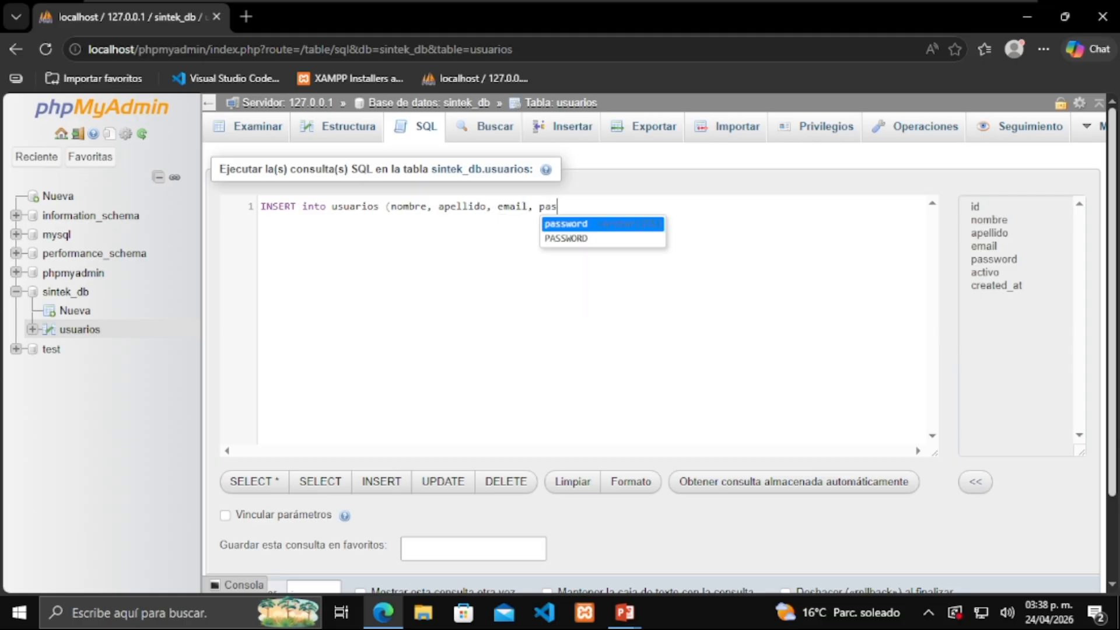
key(Return)
text(, )
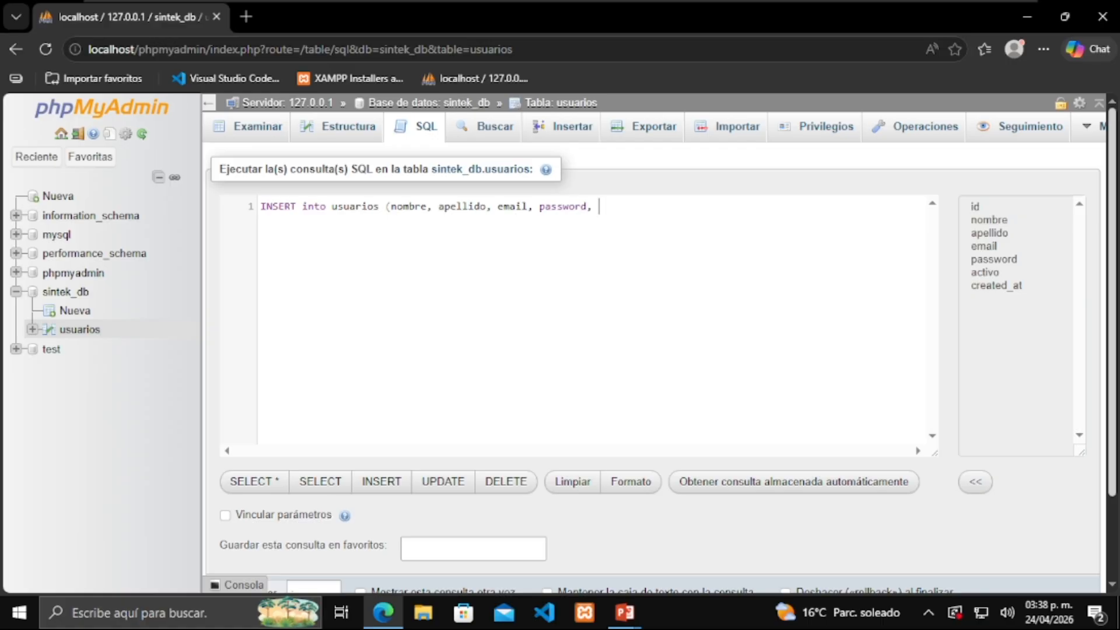
text(acti)
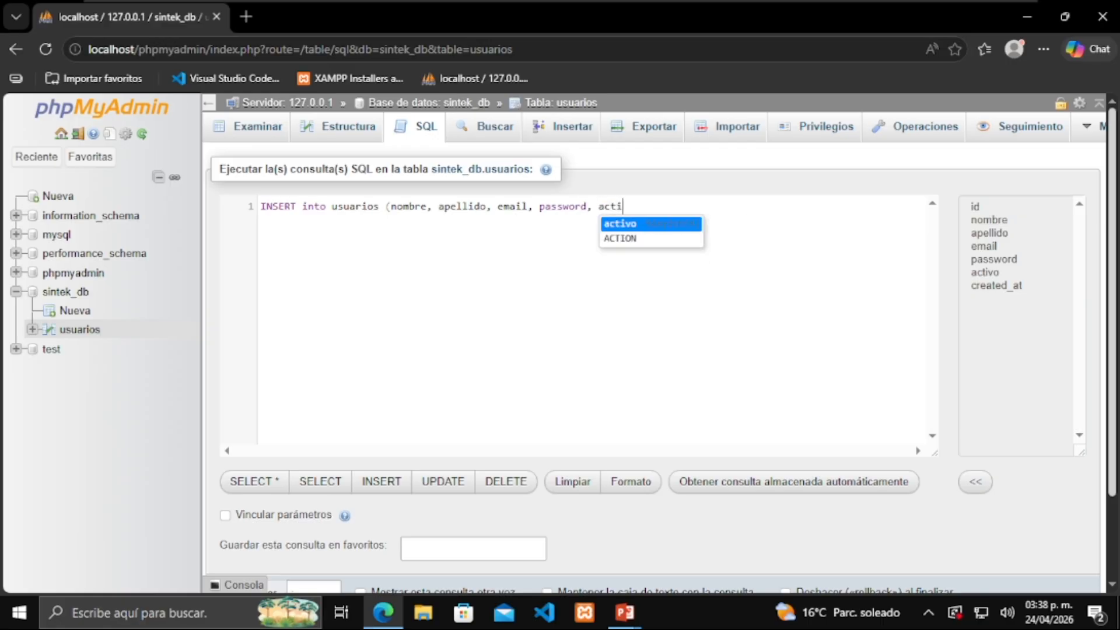
key(BackSpace)
key(BackSpace)
key(BackSpace)
key(BackSpace)
key(BackSpace)
key(BackSpace)
text(,)
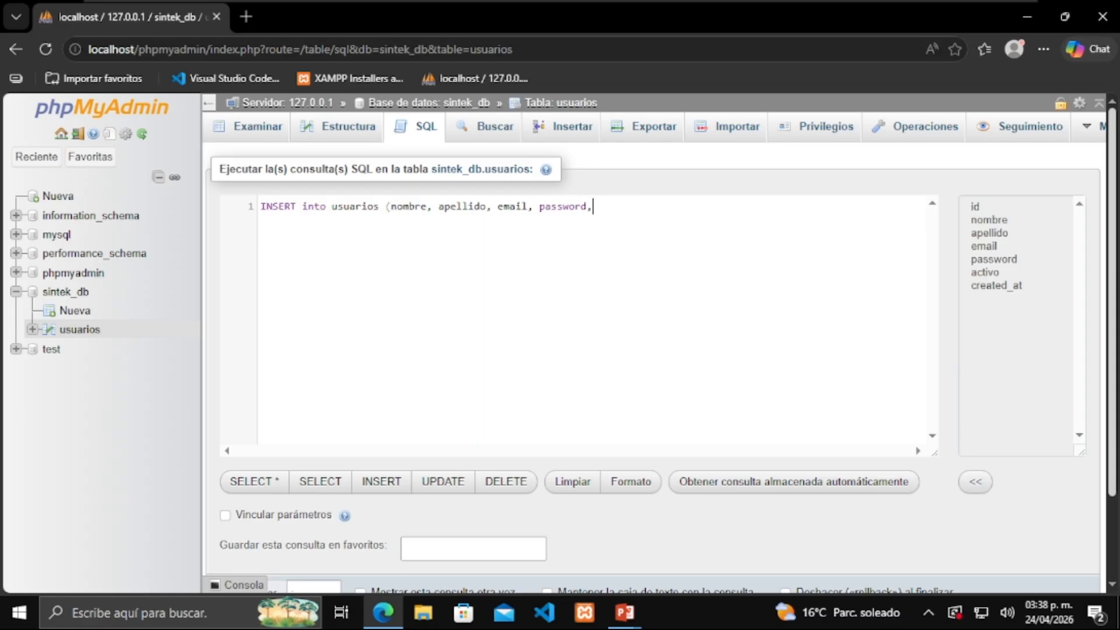
text()valu)
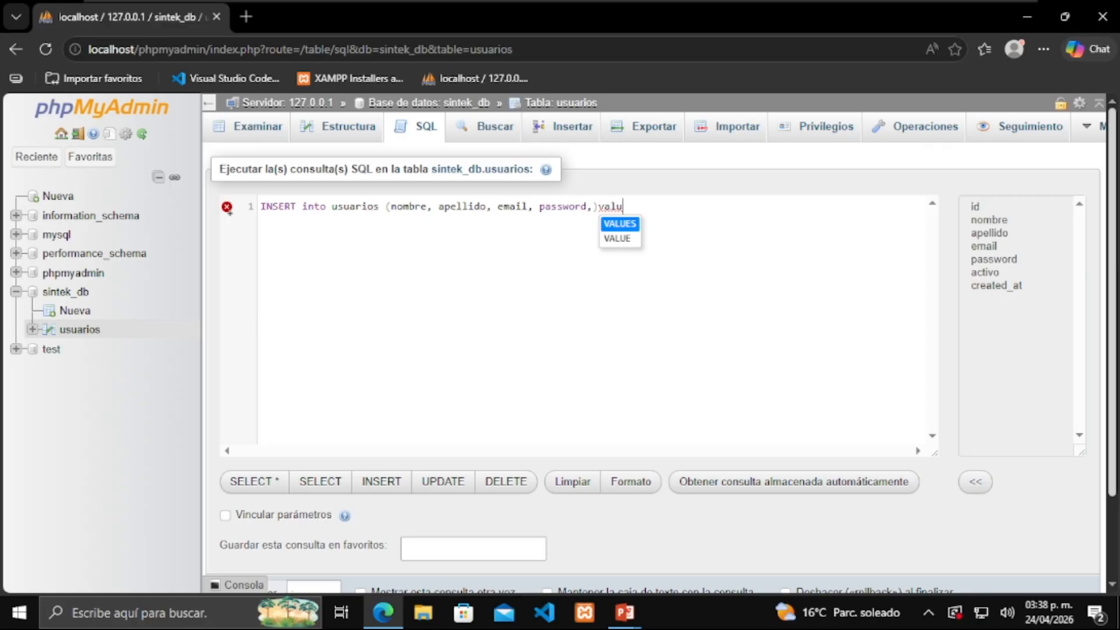
key(Return)
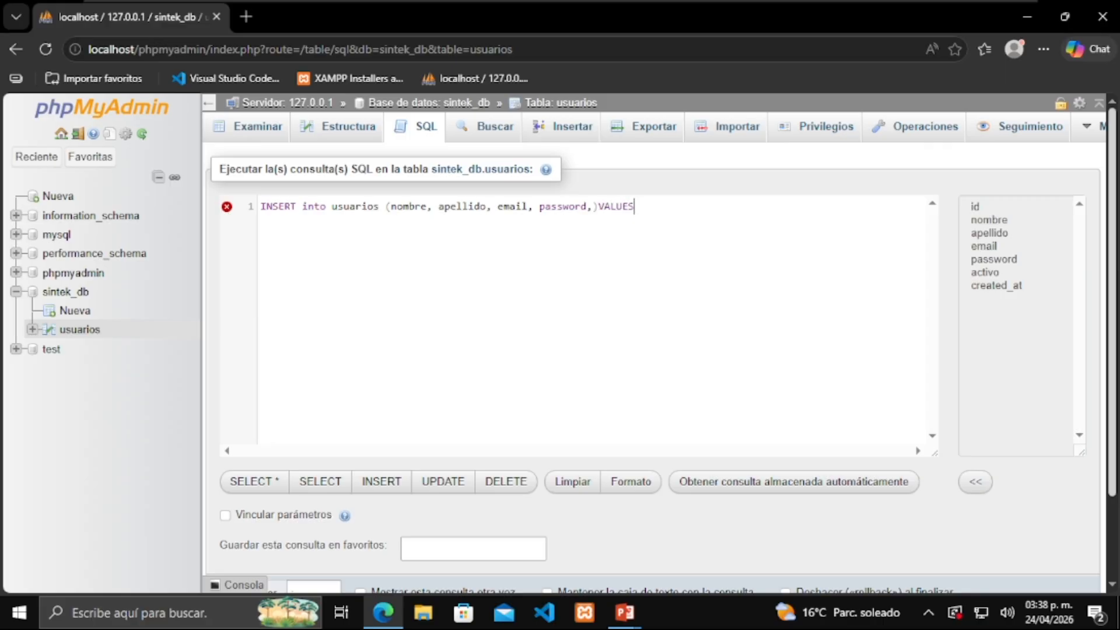
text(()
key(Left)
key(Left)
key(Left)
key(Left)
key(Left)
key(Left)
key(Left)
key(Left)
text(activ)
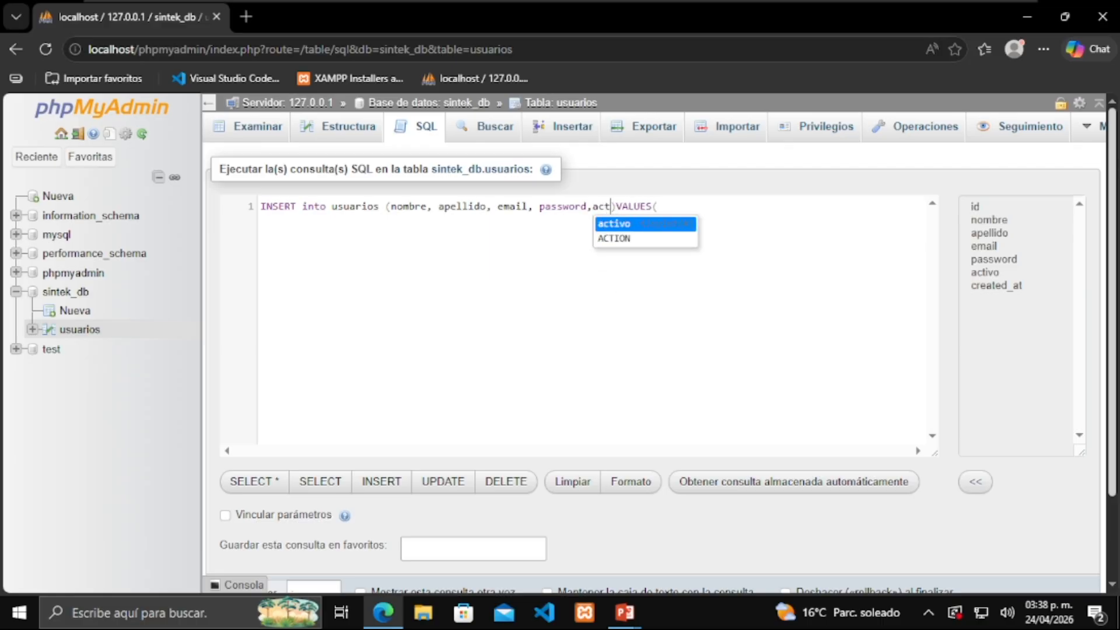
text(o)
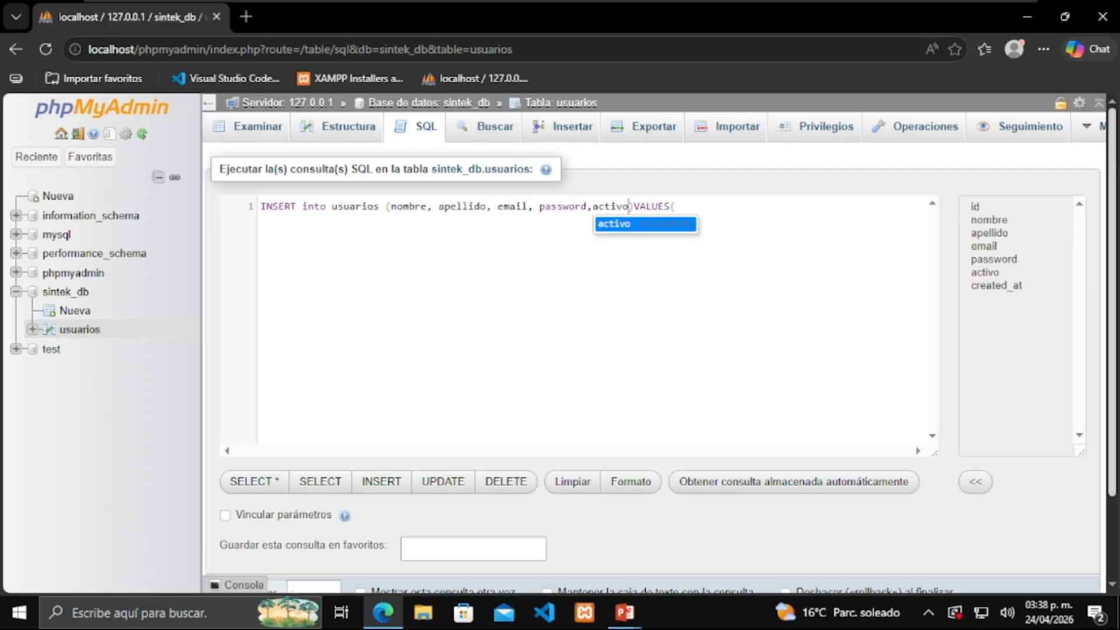
click(646, 206)
key(Right)
key(Right)
key(Right)
key(Right)
key(Right)
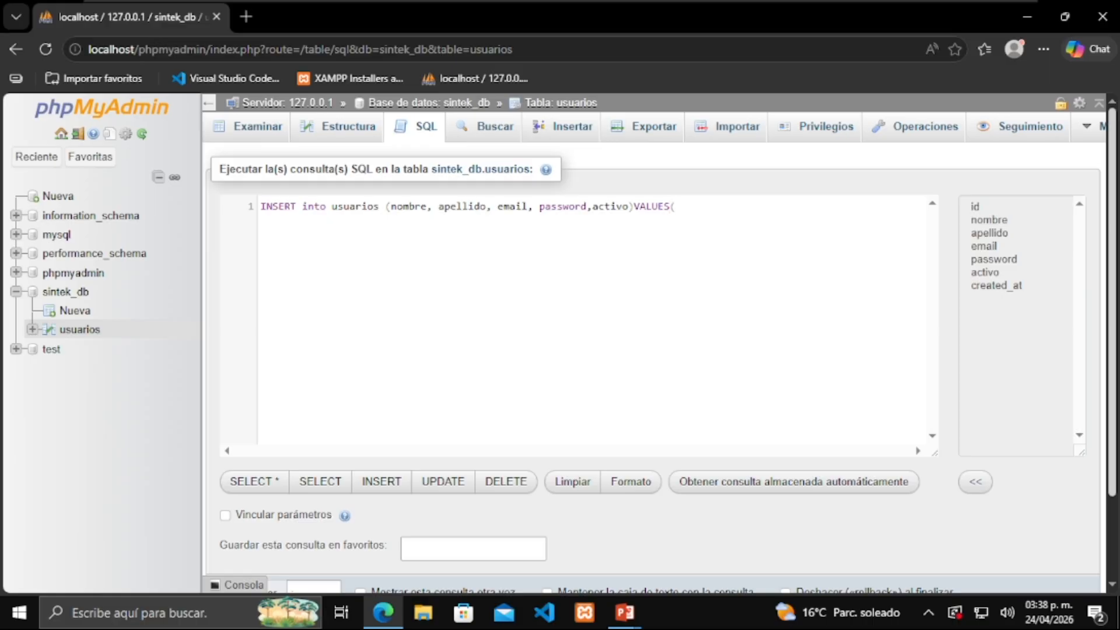
Fill VALUES with the second user's name, surname, e-mail, password and activo 1, run it, and browse usuarios
text(')
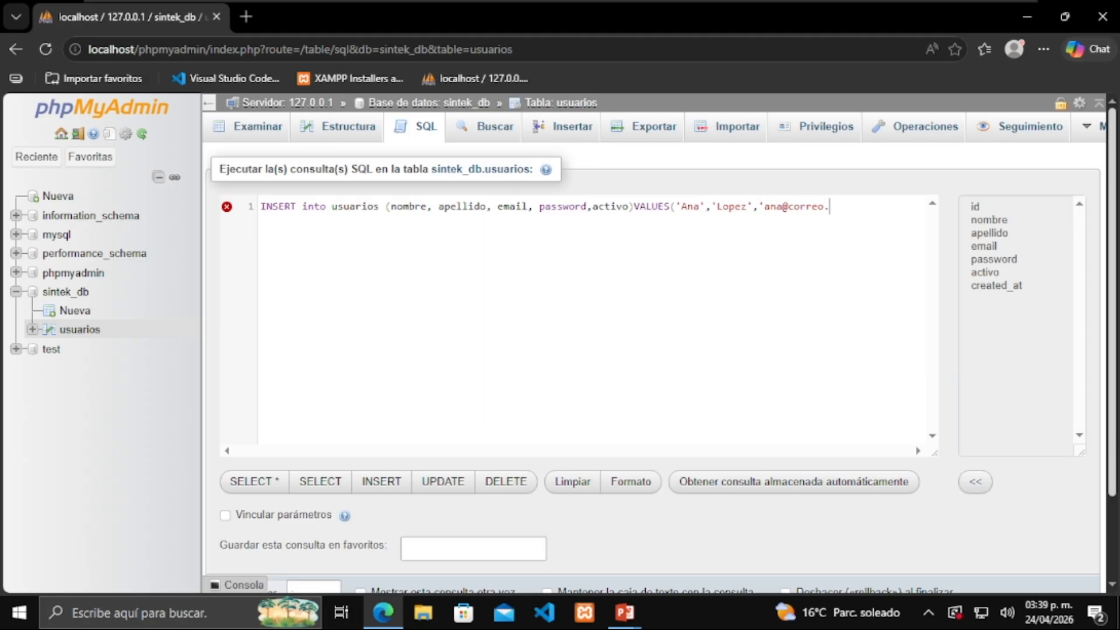
text(123456,)
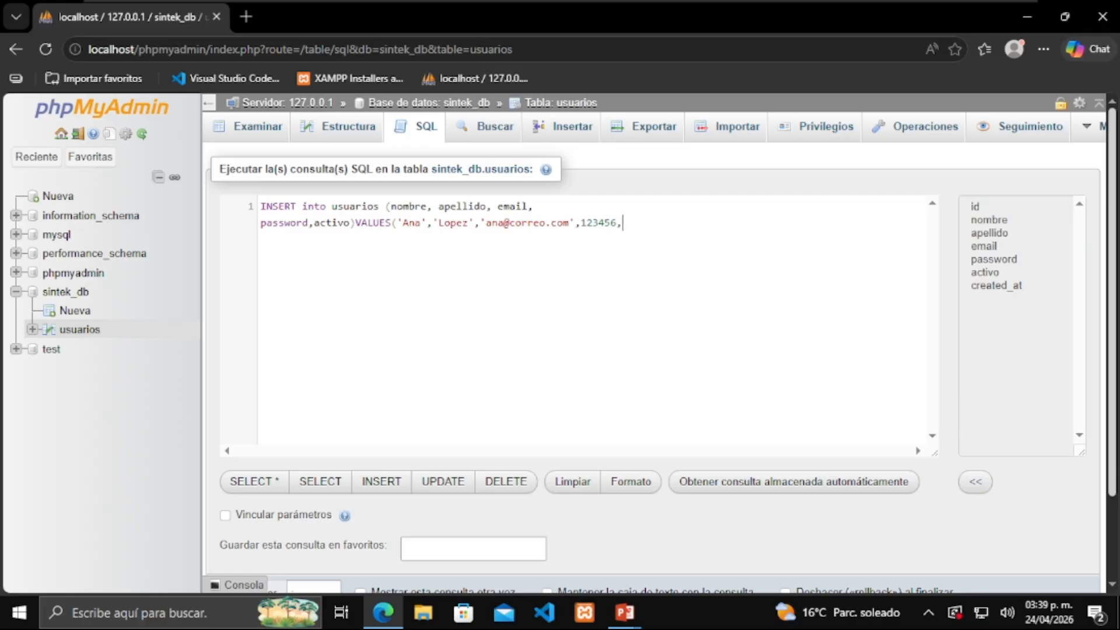
text(1);)
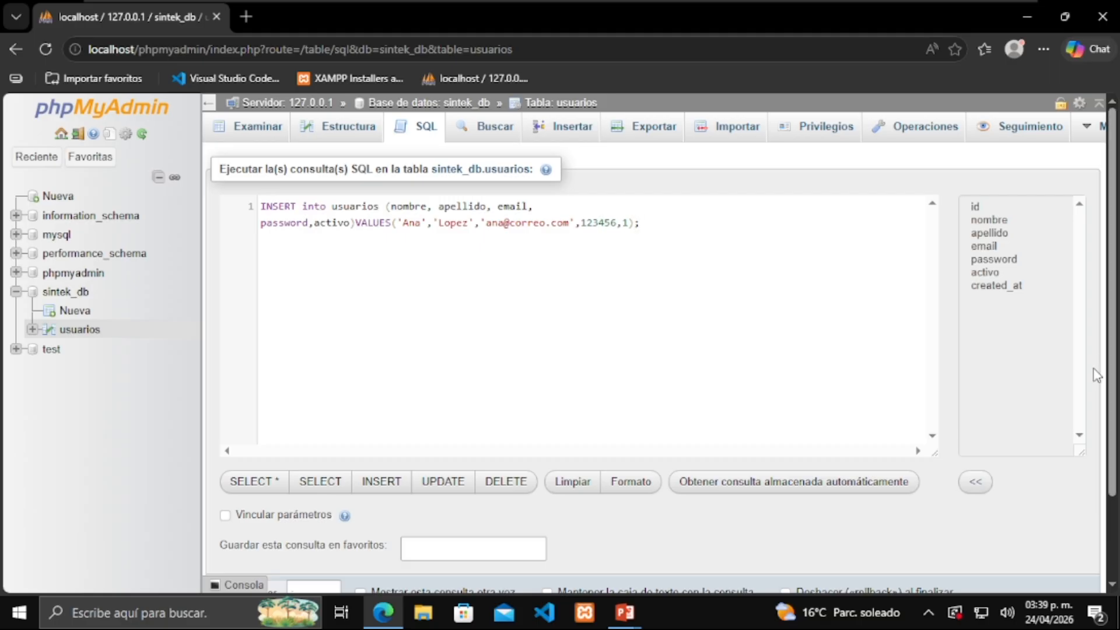
scroll(496, 543, down, 2)
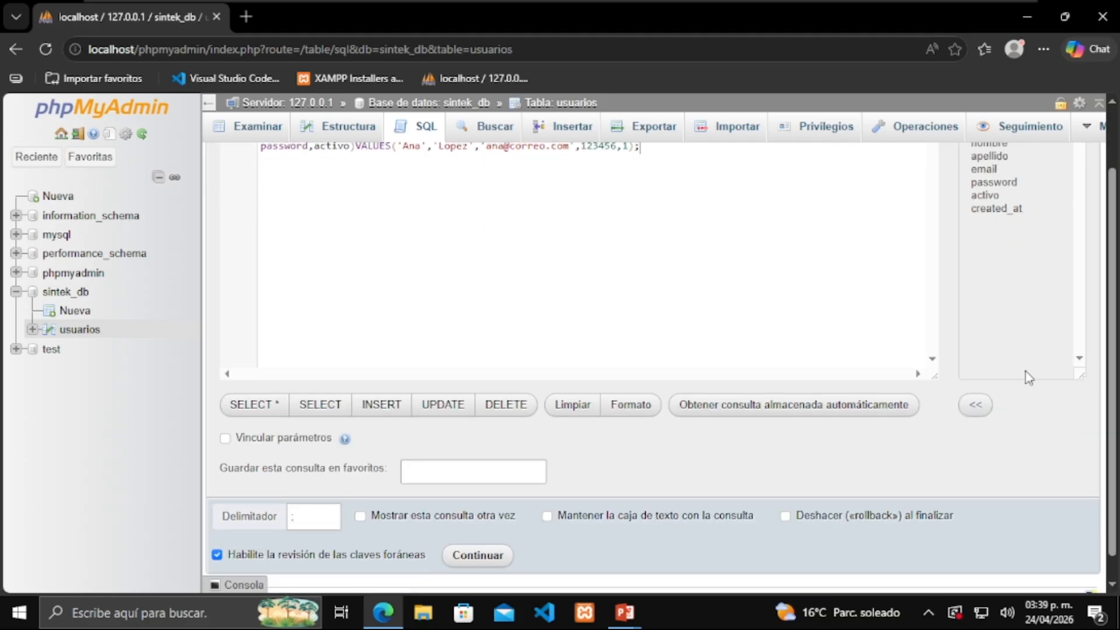
click(483, 552)
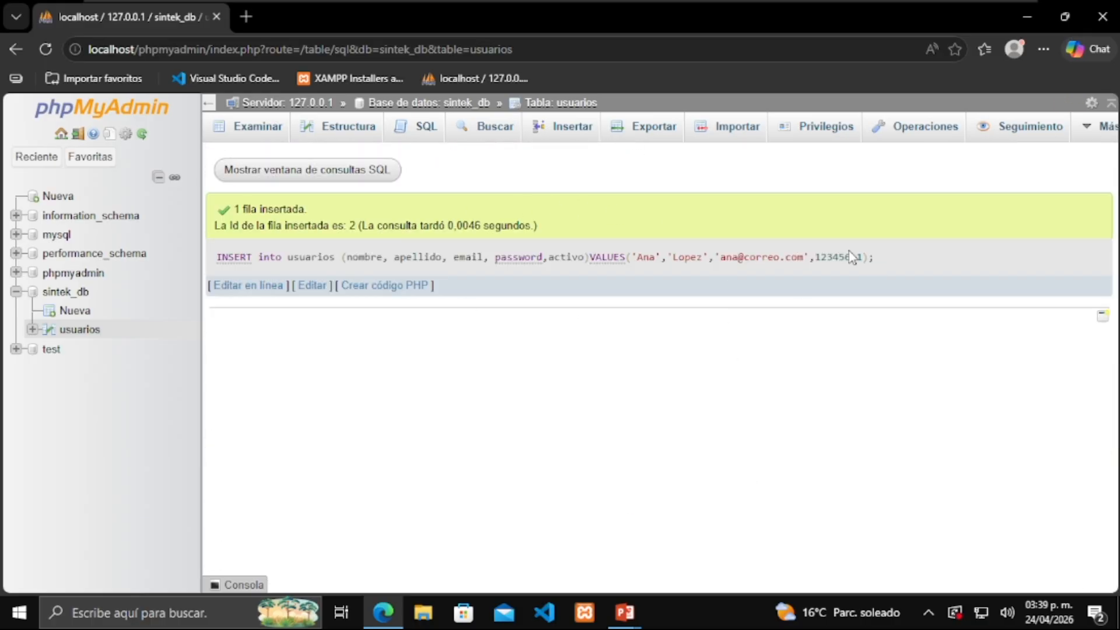
click(275, 143)
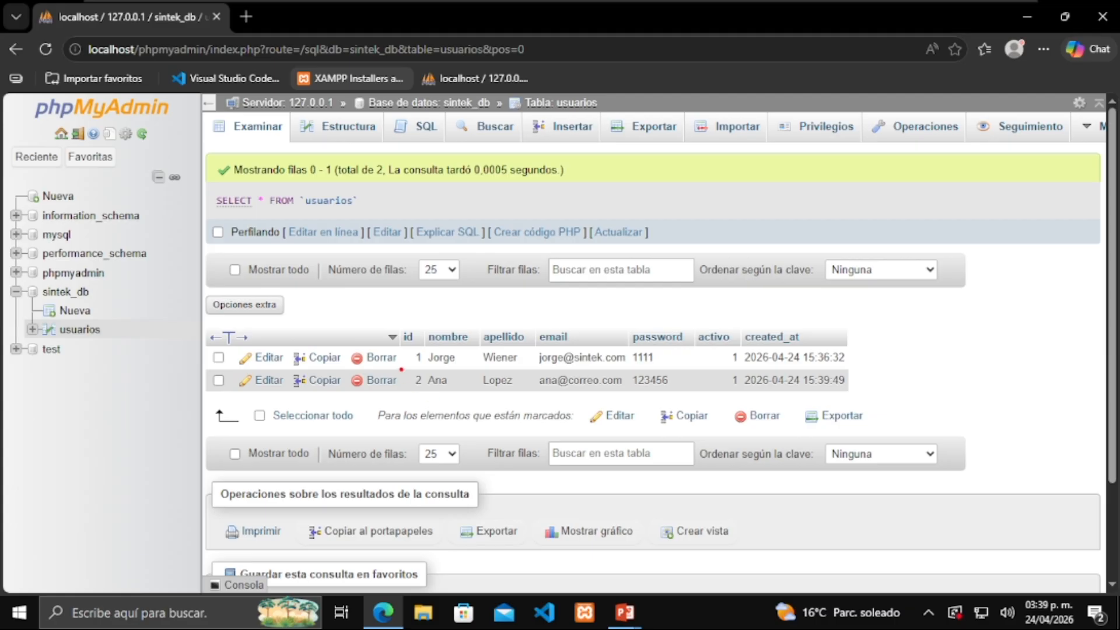
Highlight the inserted row and the first row with on-screen markings, then clear them and review both rows
mouse_move(403, 365)
mouse_down()
mouse_move(431, 392)
mouse_move(946, 396)
mouse_up()
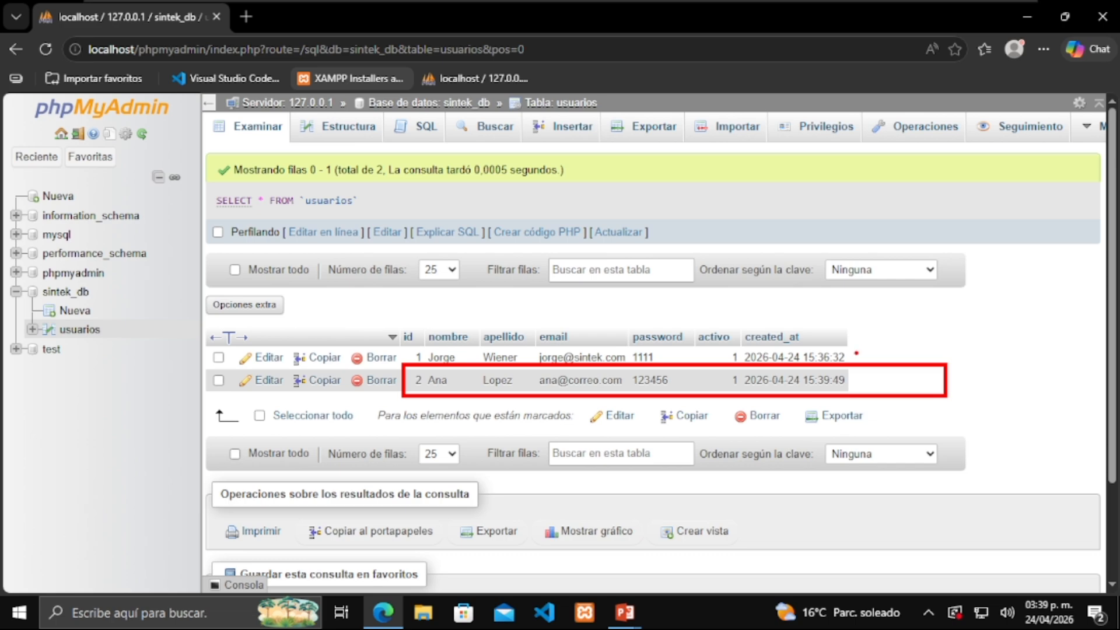
drag(857, 353, 996, 319)
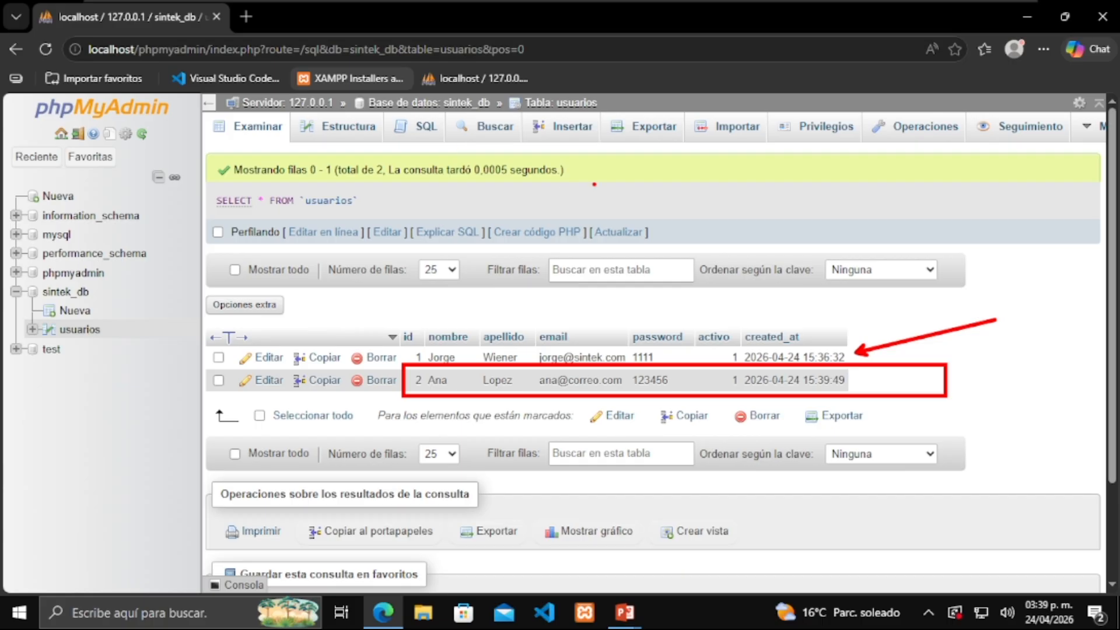
key(Escape)
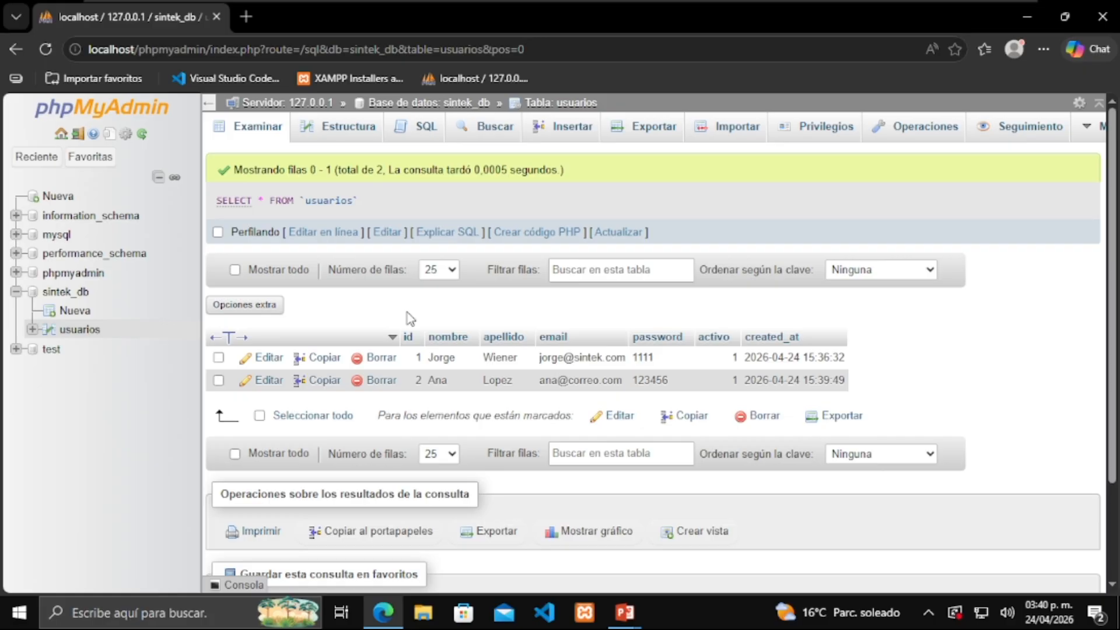
scroll(410, 318, down, 2)
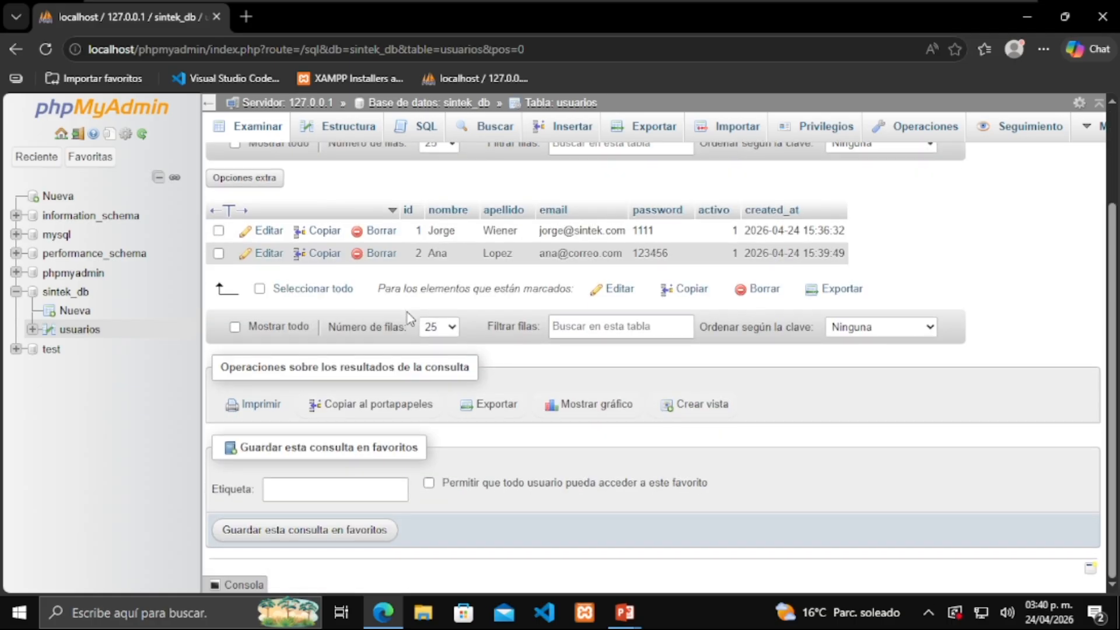
scroll(410, 318, up, 2)
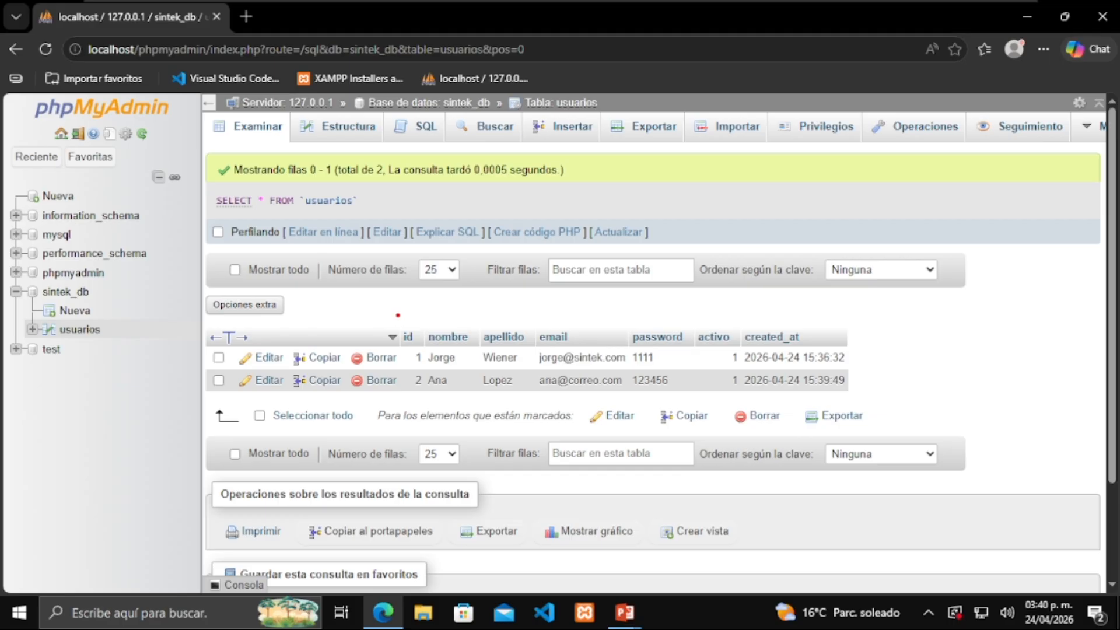
mouse_move(387, 315)
mouse_down()
mouse_move(584, 447)
mouse_move(879, 413)
mouse_up()
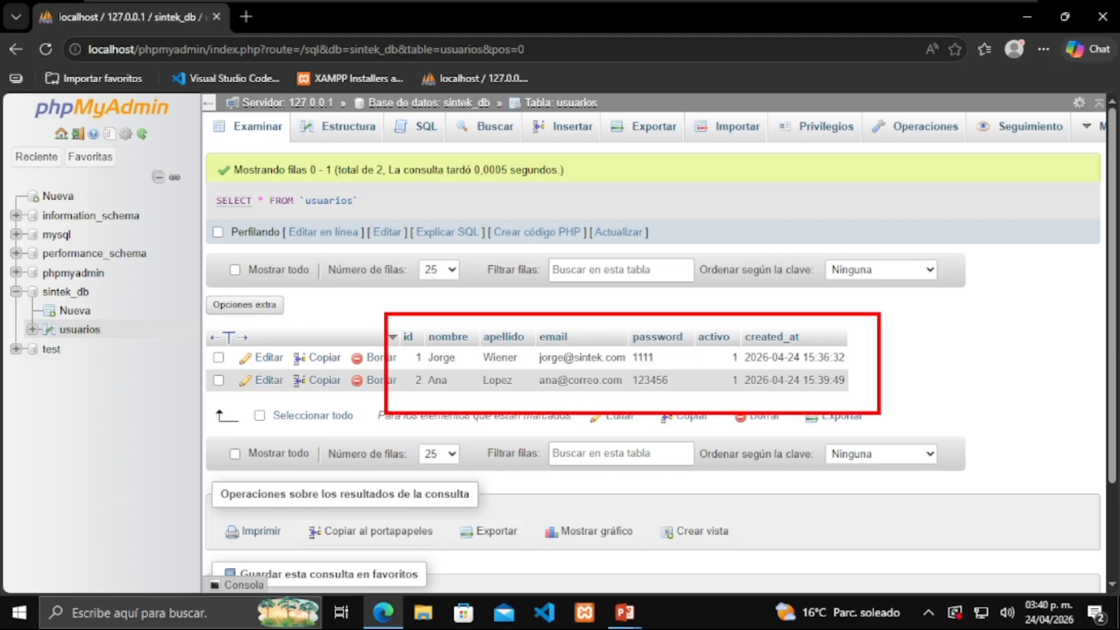
click(458, 324)
drag(420, 326, 472, 264)
drag(474, 321, 576, 280)
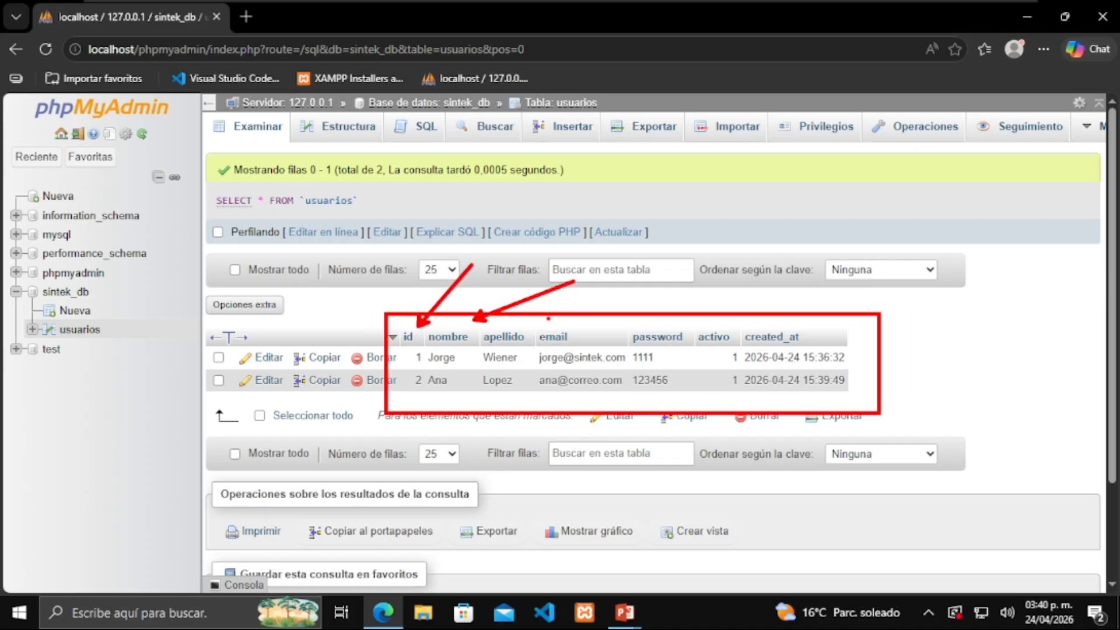
drag(523, 329, 613, 273)
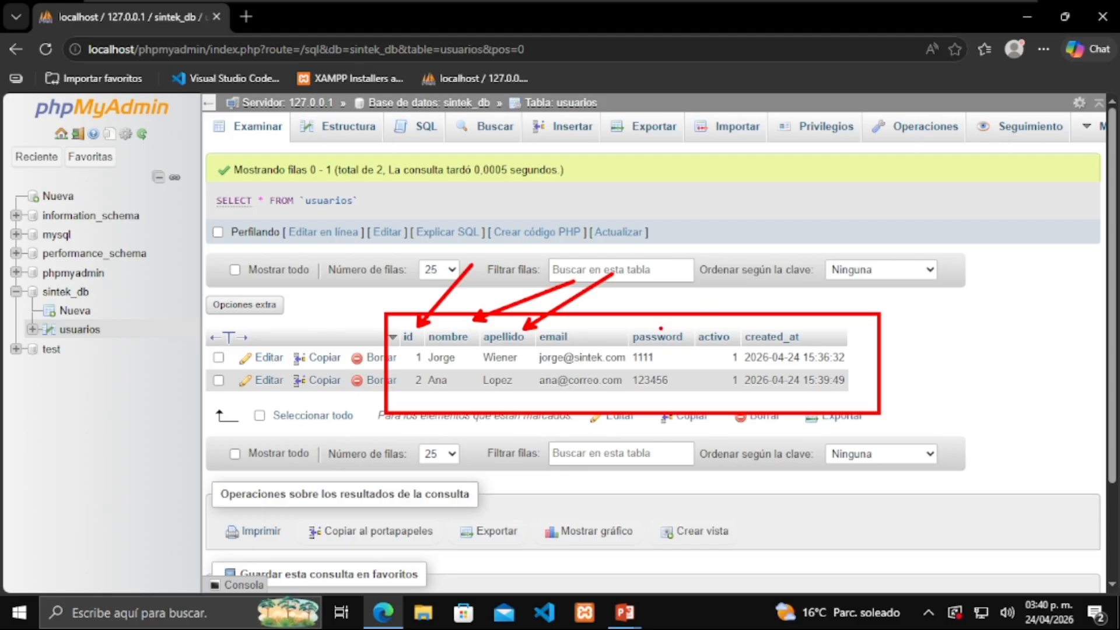
drag(662, 329, 772, 263)
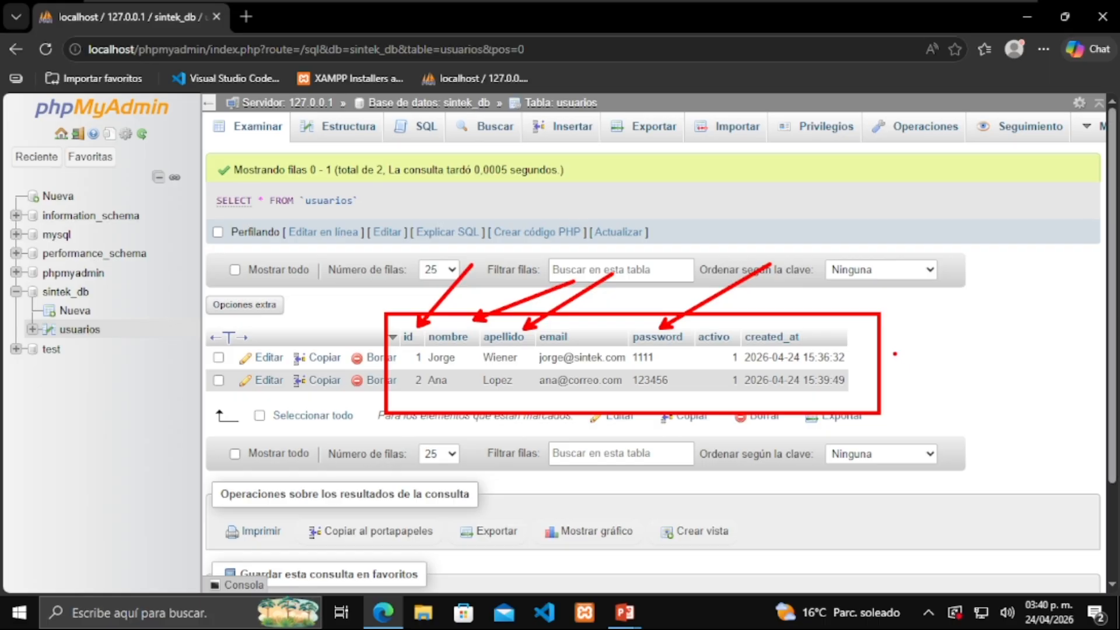
drag(856, 357, 969, 357)
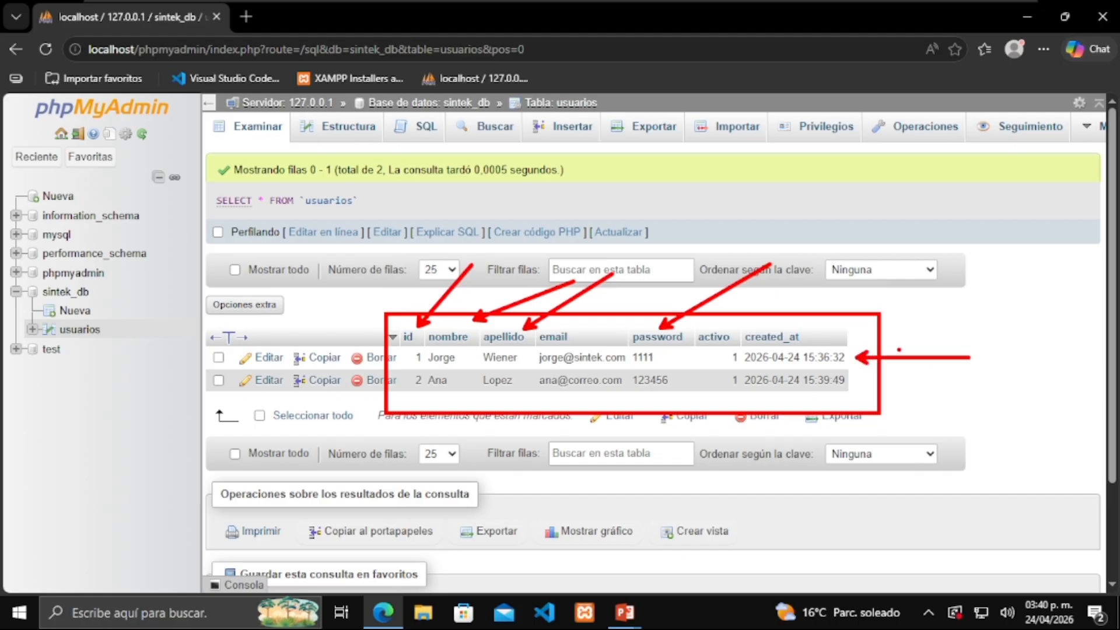
drag(868, 382, 975, 383)
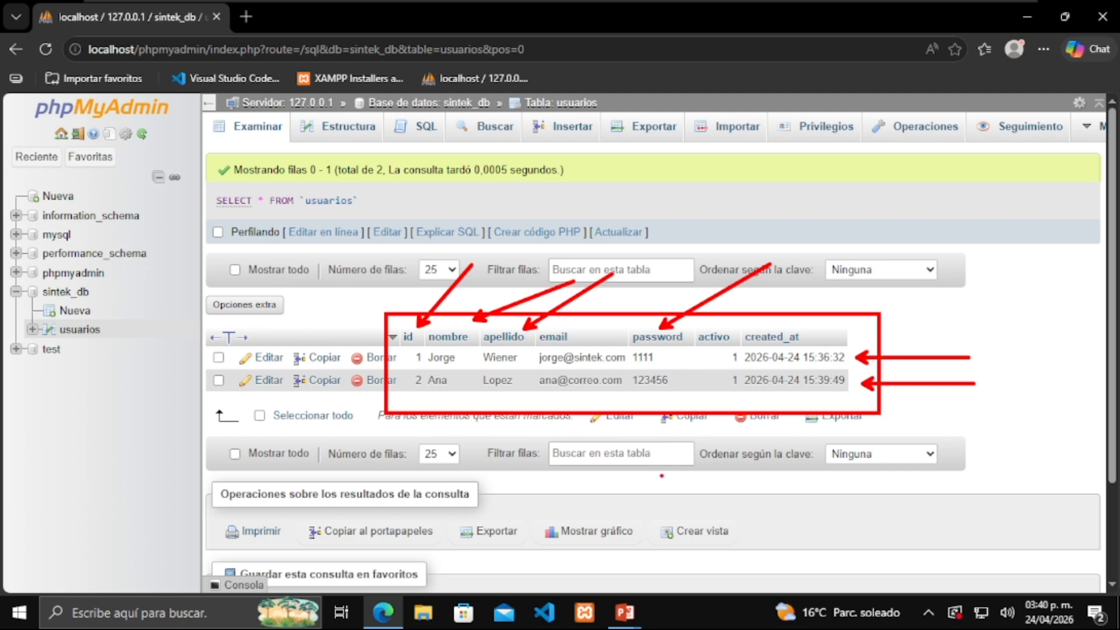
drag(894, 421, 985, 420)
drag(867, 498, 1033, 498)
drag(894, 543, 996, 542)
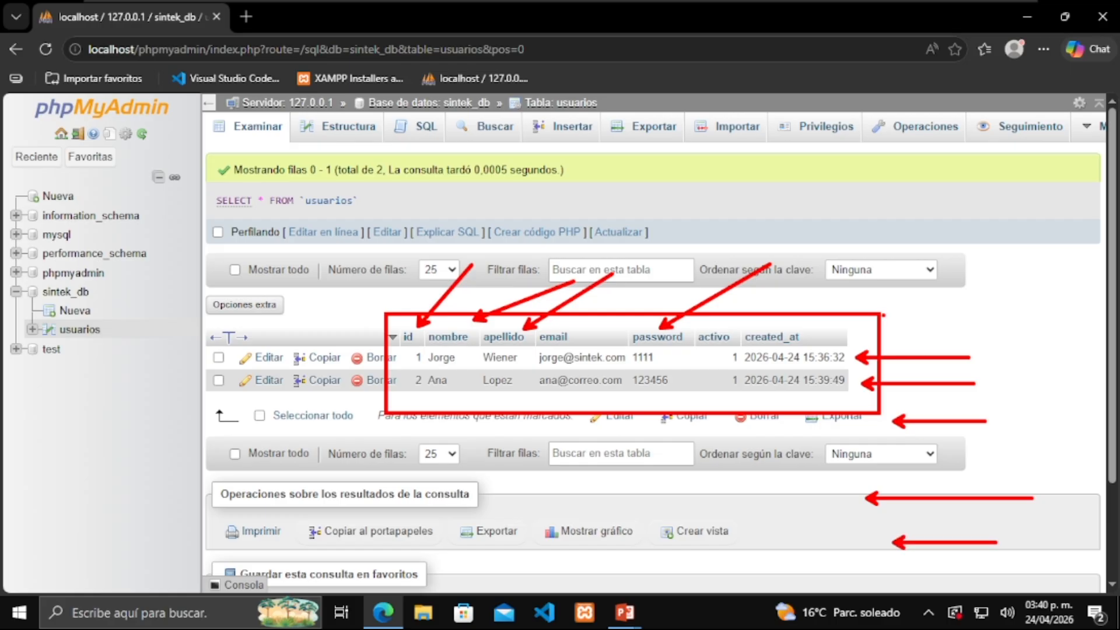
key(Escape)
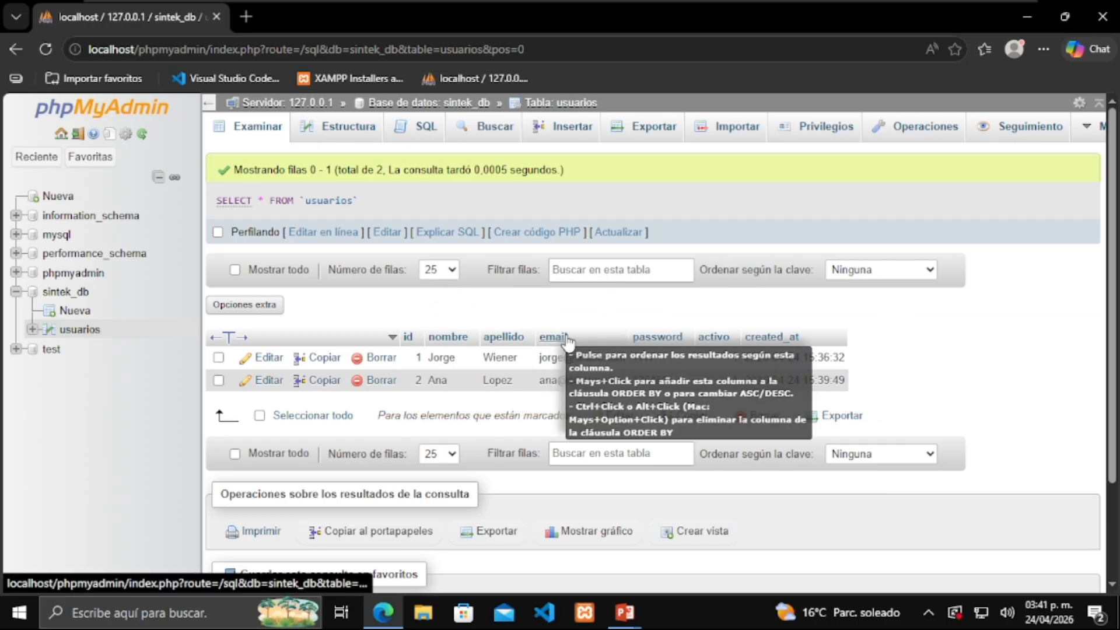